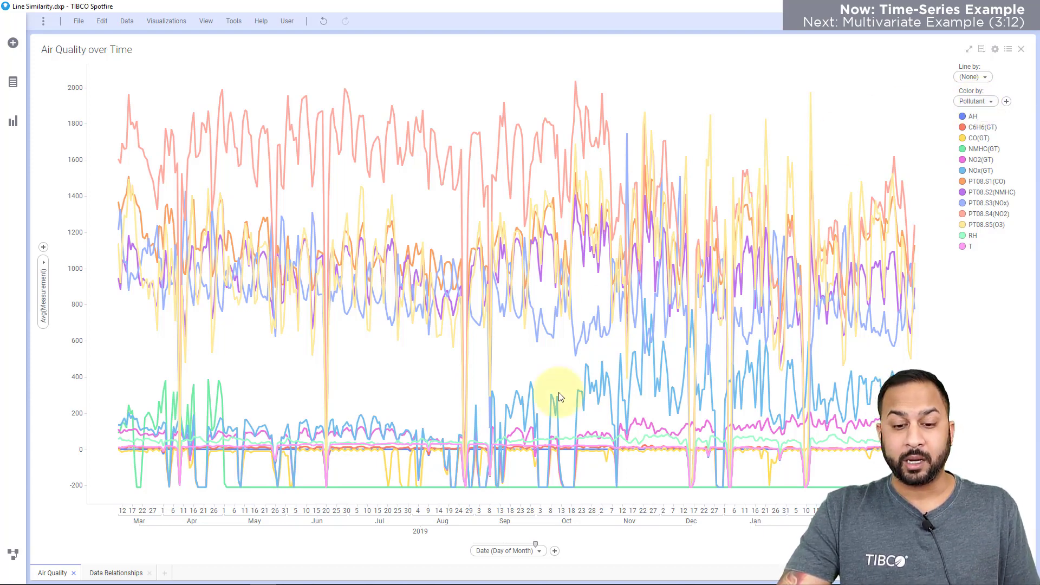
- Switch the Air Quality chart's x-axis from day-of-month bins to the plain Date column
click(531, 551)
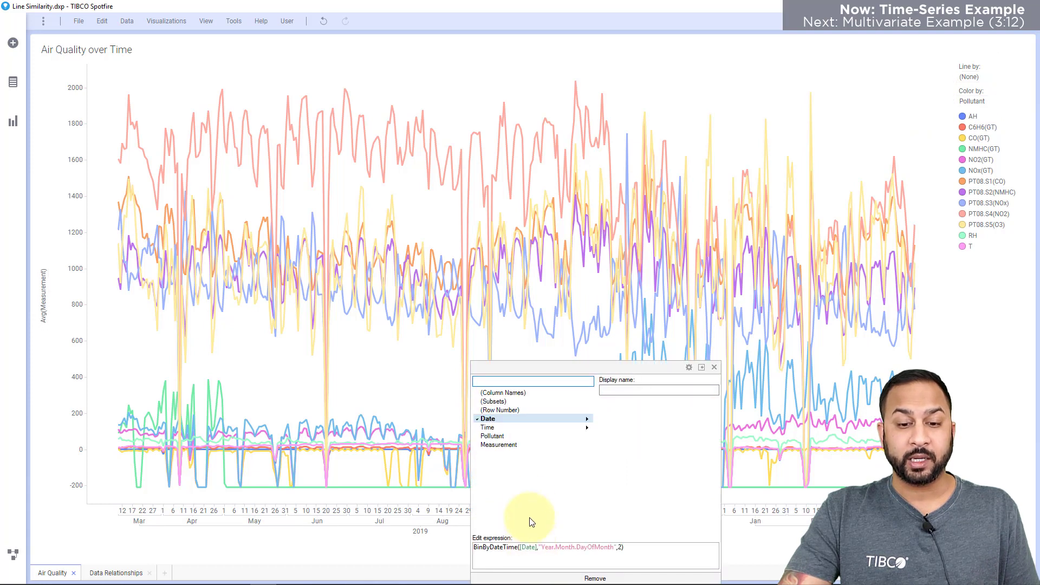
mouse_move(539, 419)
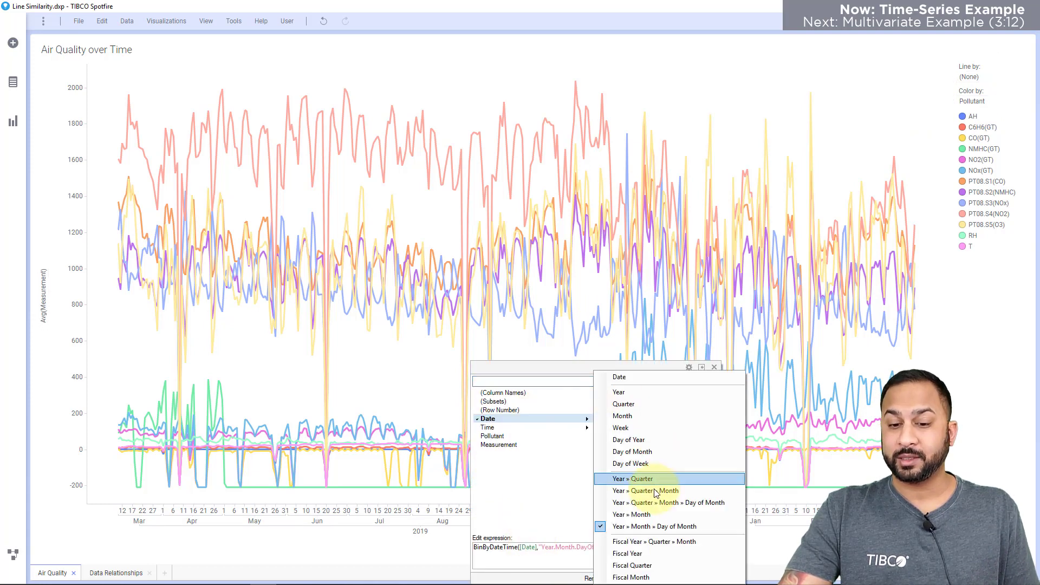
click(639, 377)
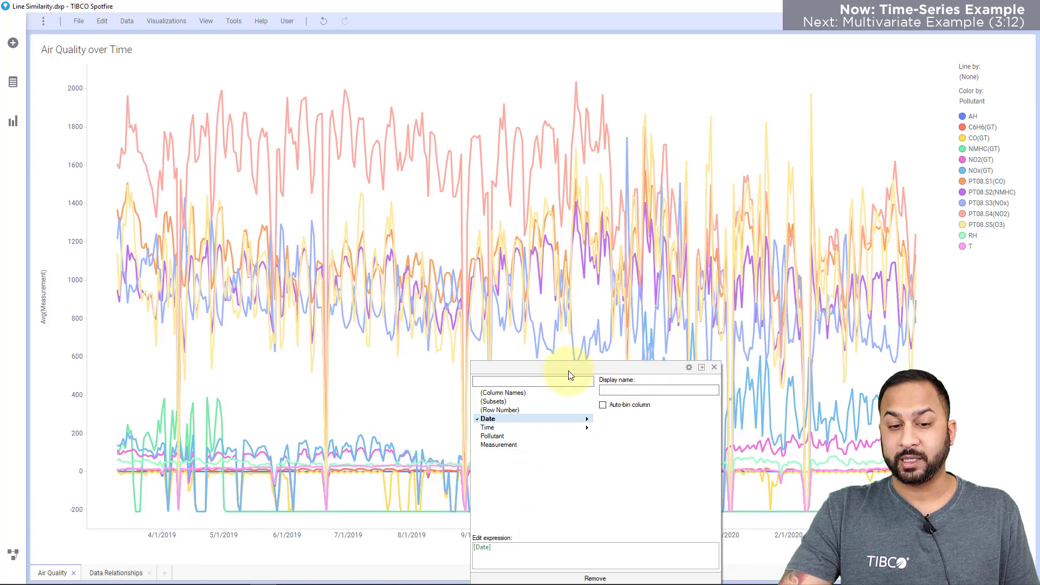
click(434, 384)
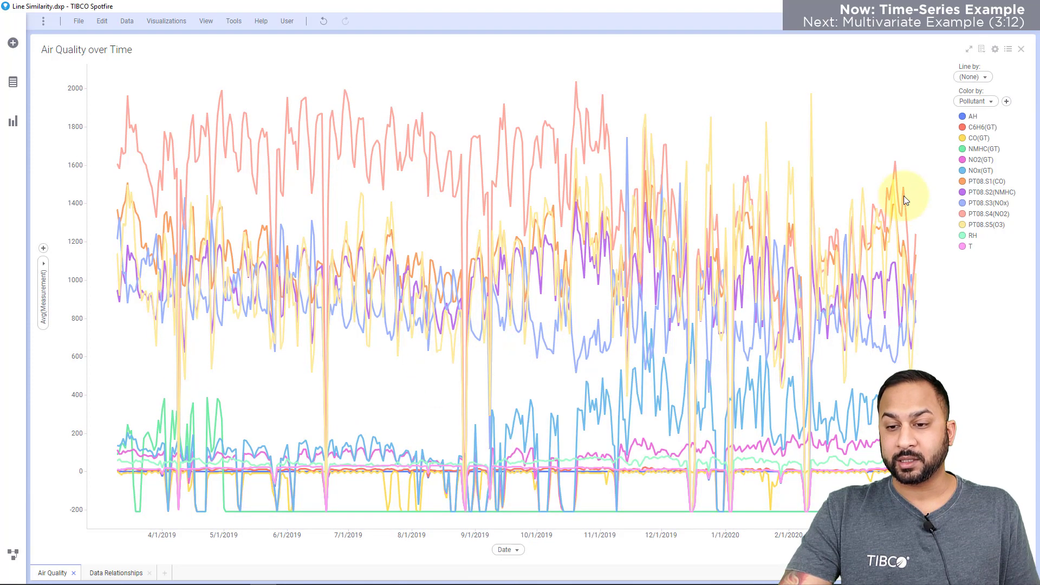
- Mark the PT08.S3(NOx) line in the chart legend
click(982, 205)
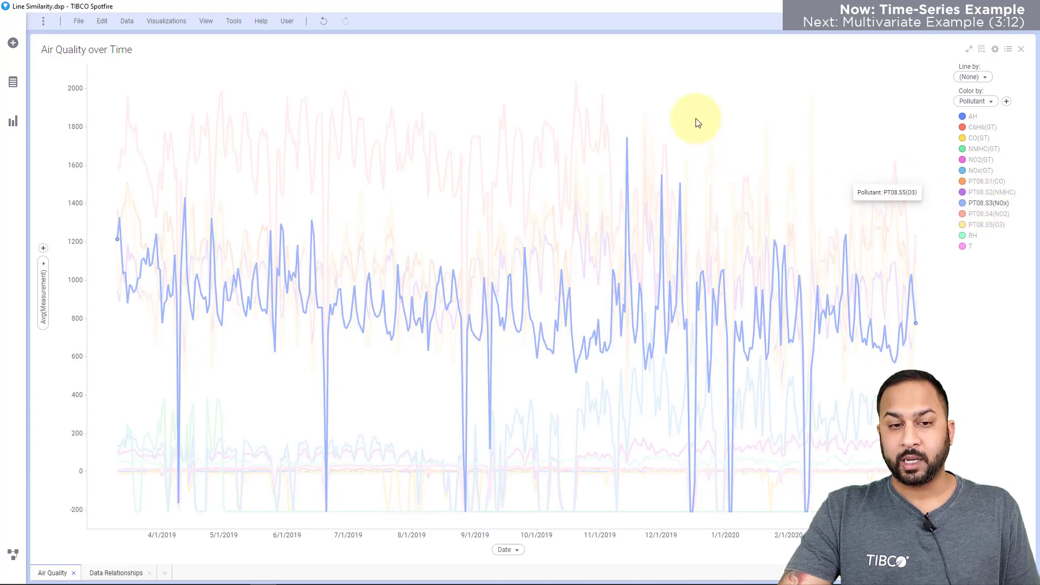
click(233, 21)
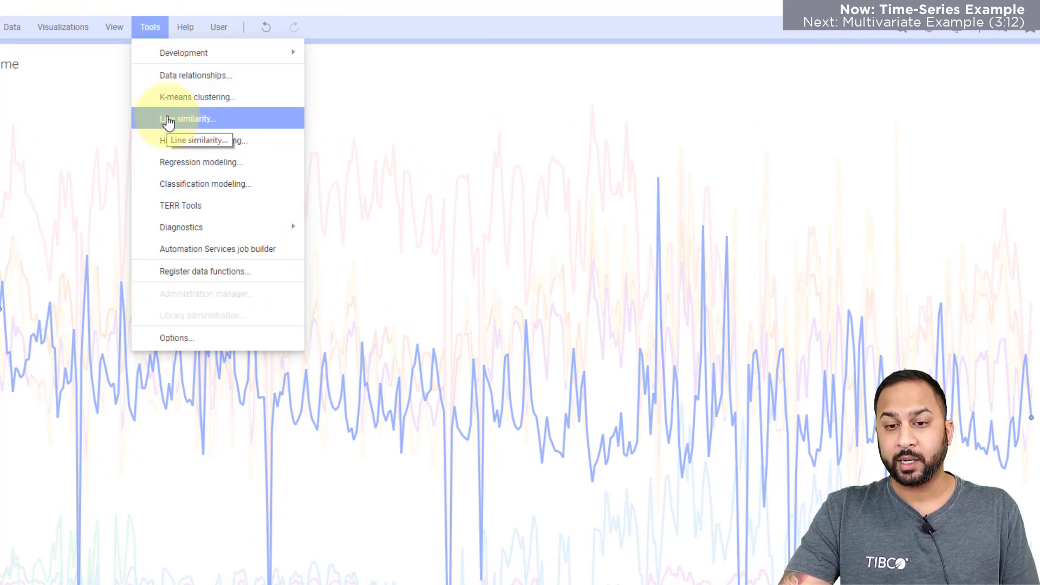
click(694, 115)
- Run Line Similarity with Correlation similarity and Ascending, naming the column 'Line Similarity - correlation'
right_click(695, 114)
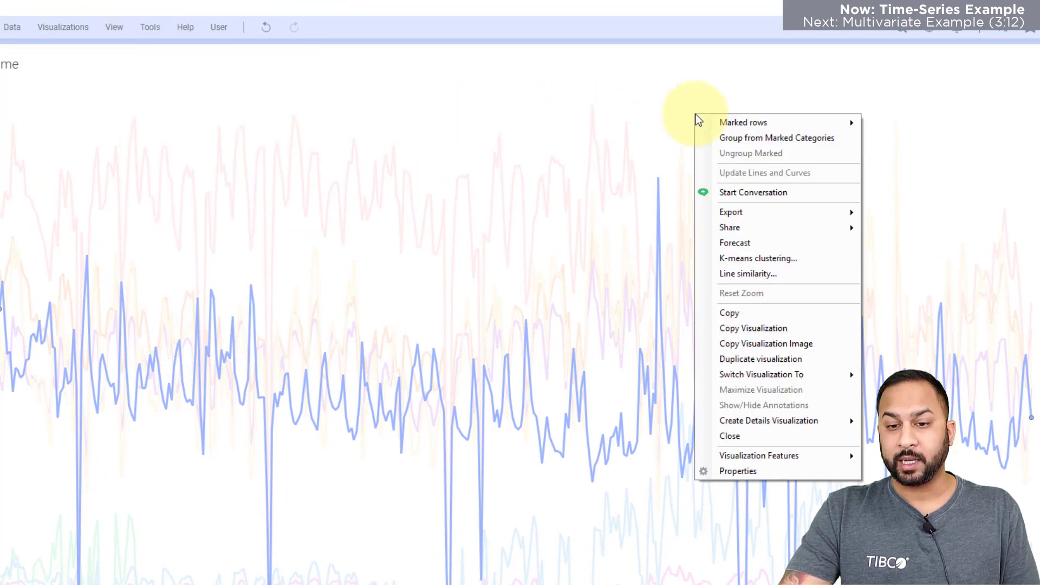
click(749, 275)
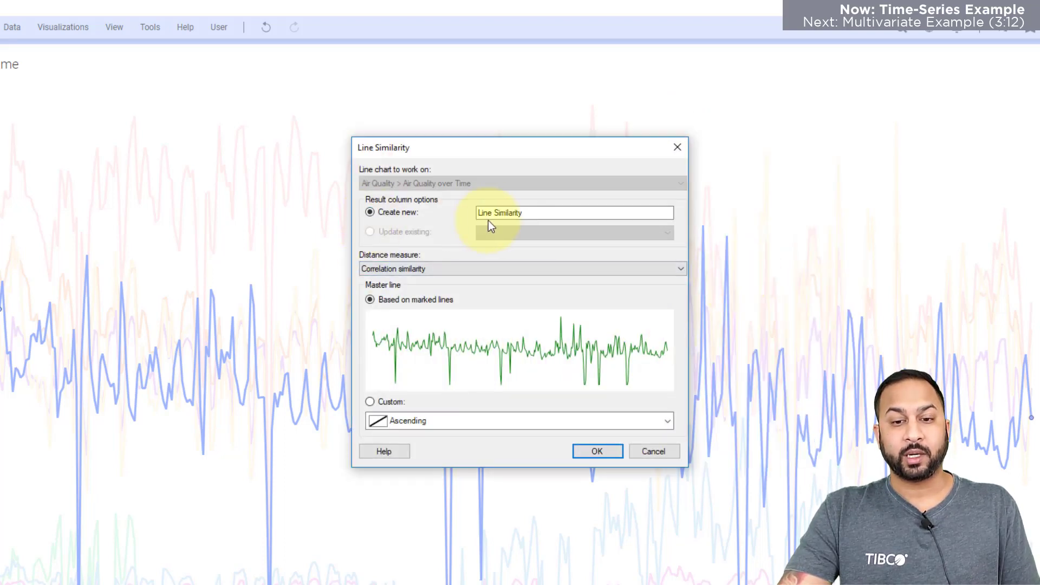
click(522, 213)
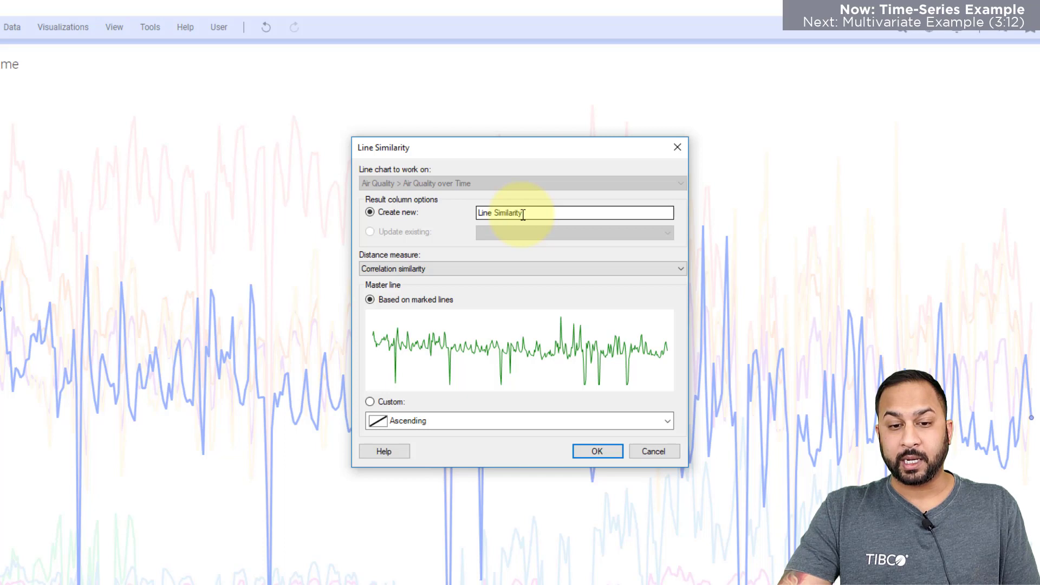
click(598, 210)
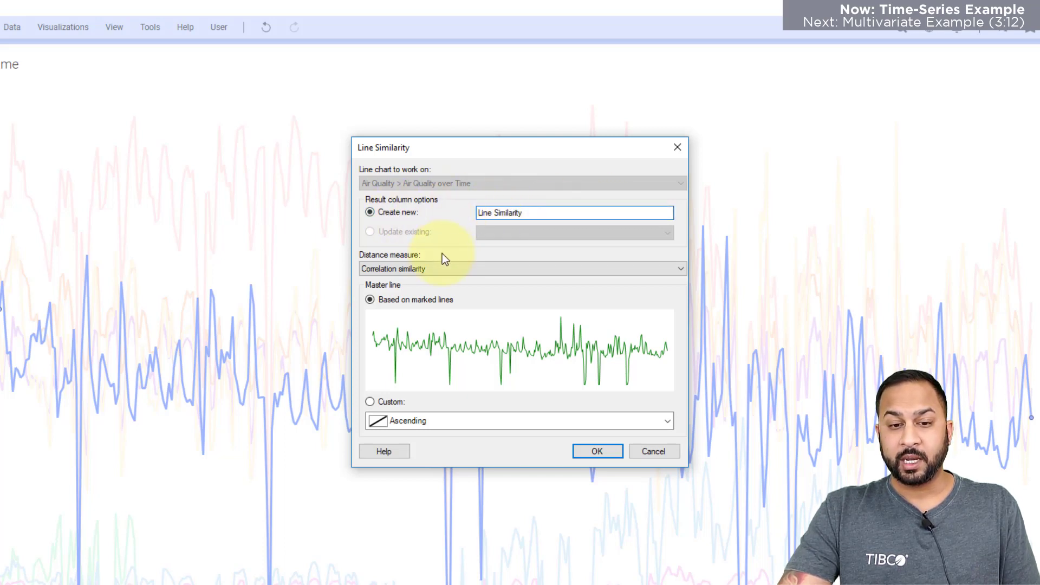
click(440, 269)
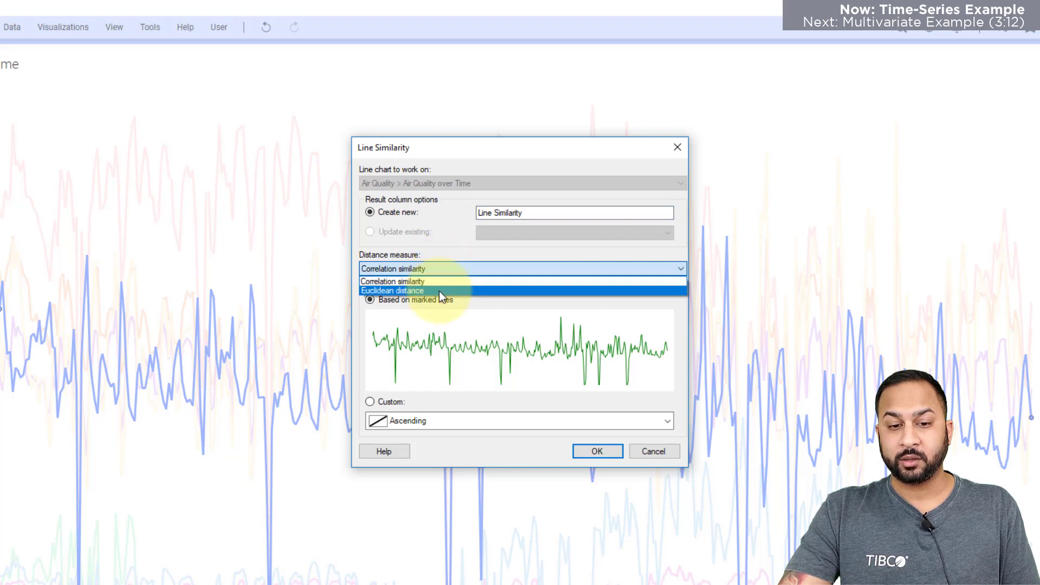
click(440, 284)
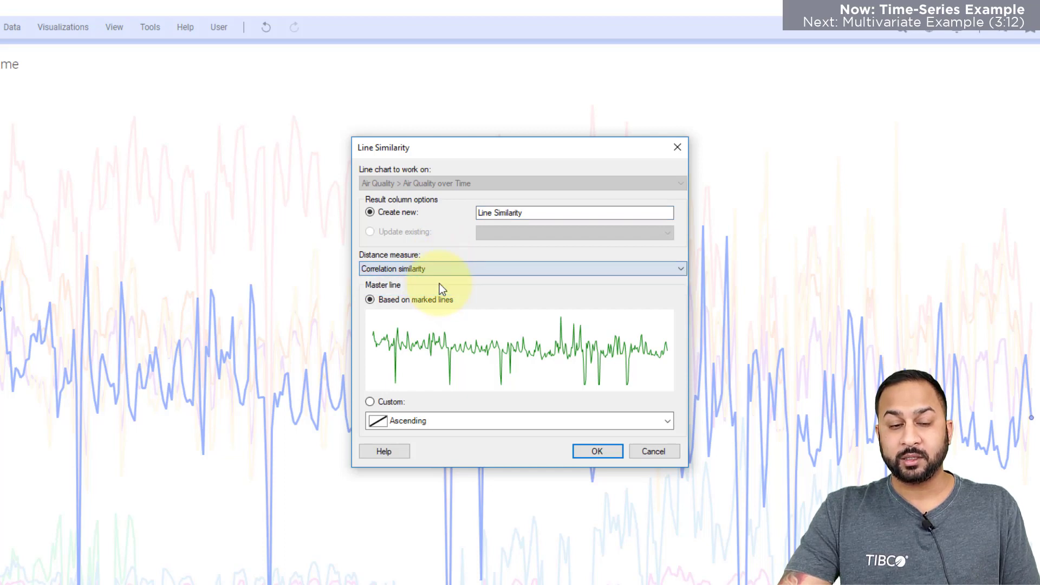
click(535, 214)
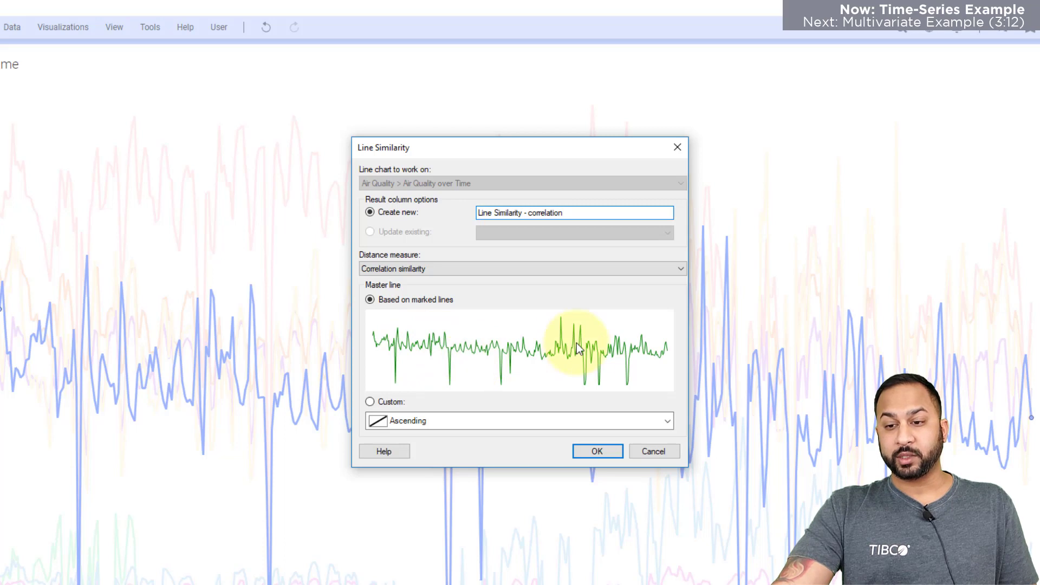
click(651, 424)
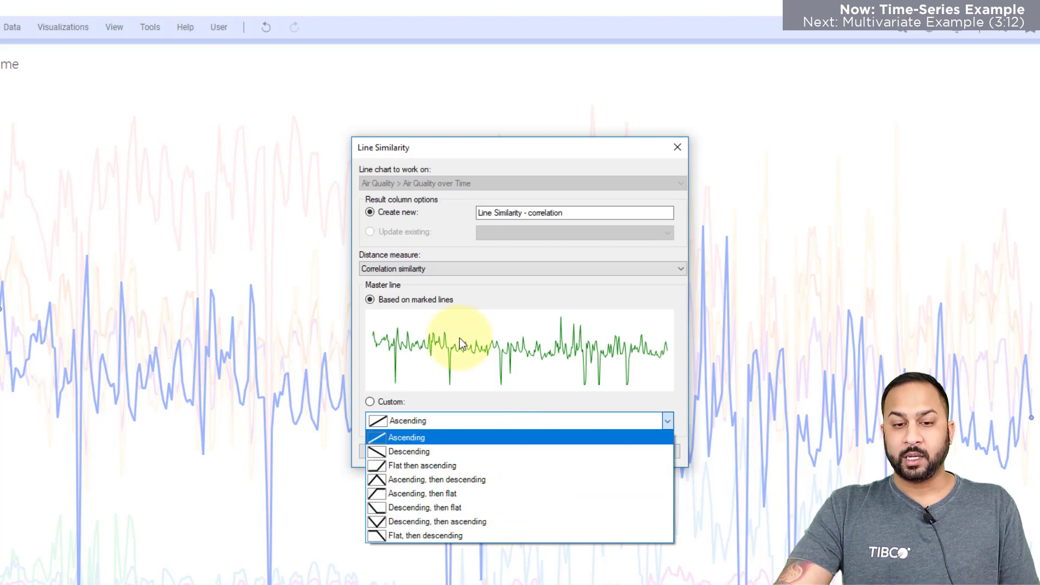
click(440, 340)
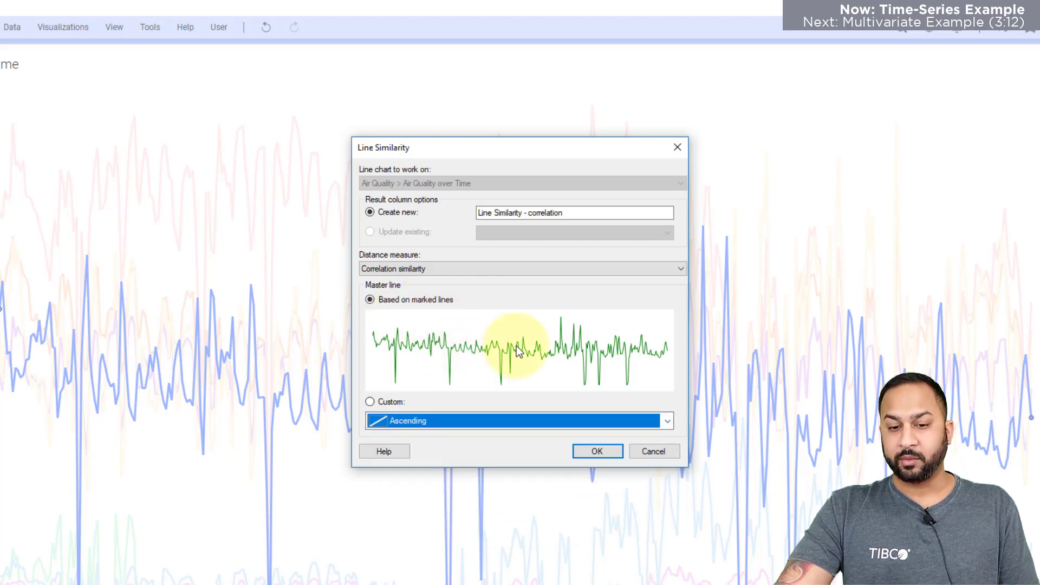
click(595, 454)
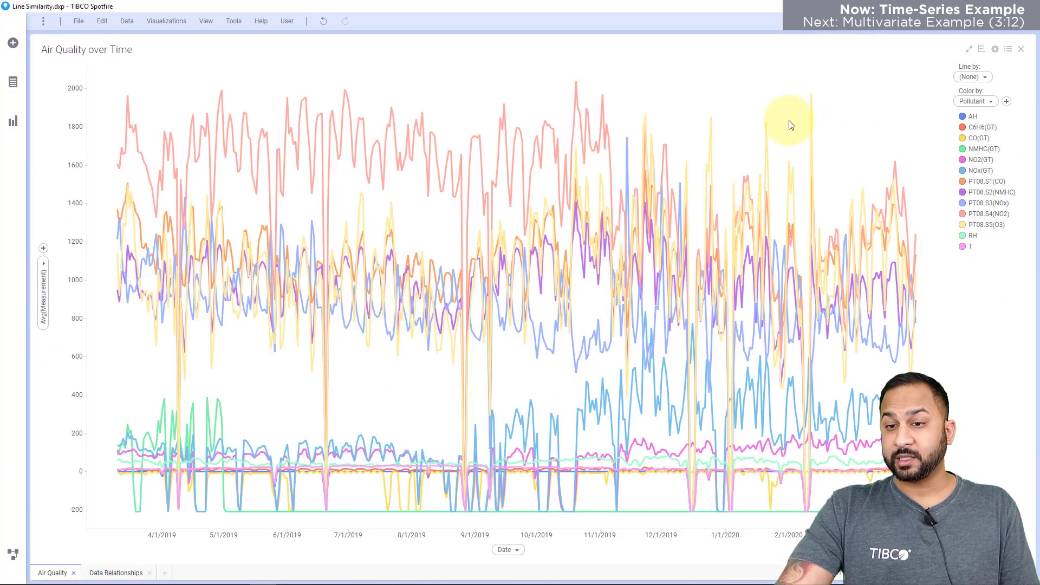
- Show the Filters panel, limit the correlation rank filter to 1–5, and mark the AH line
click(940, 28)
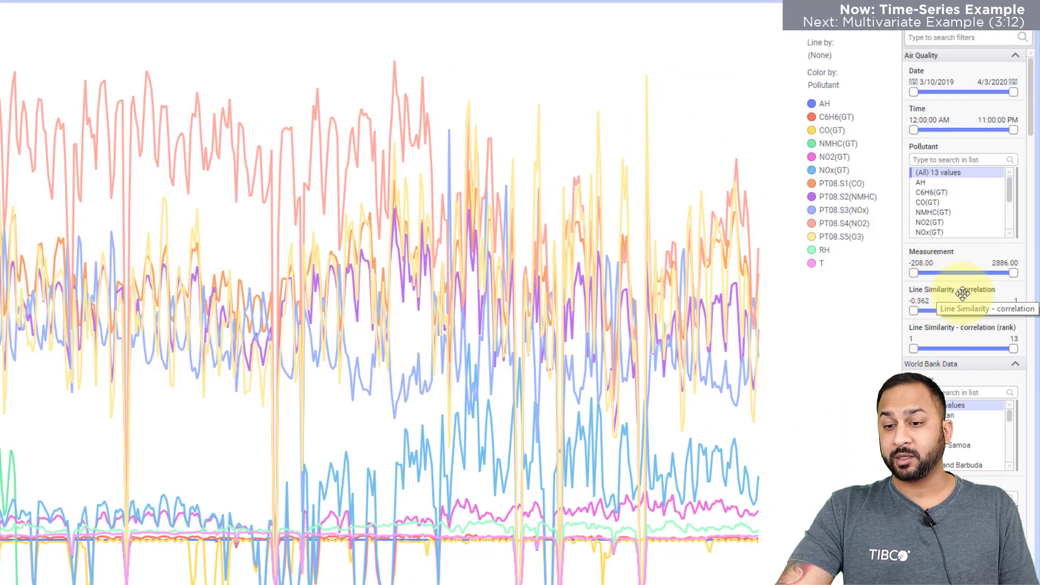
mouse_move(961, 301)
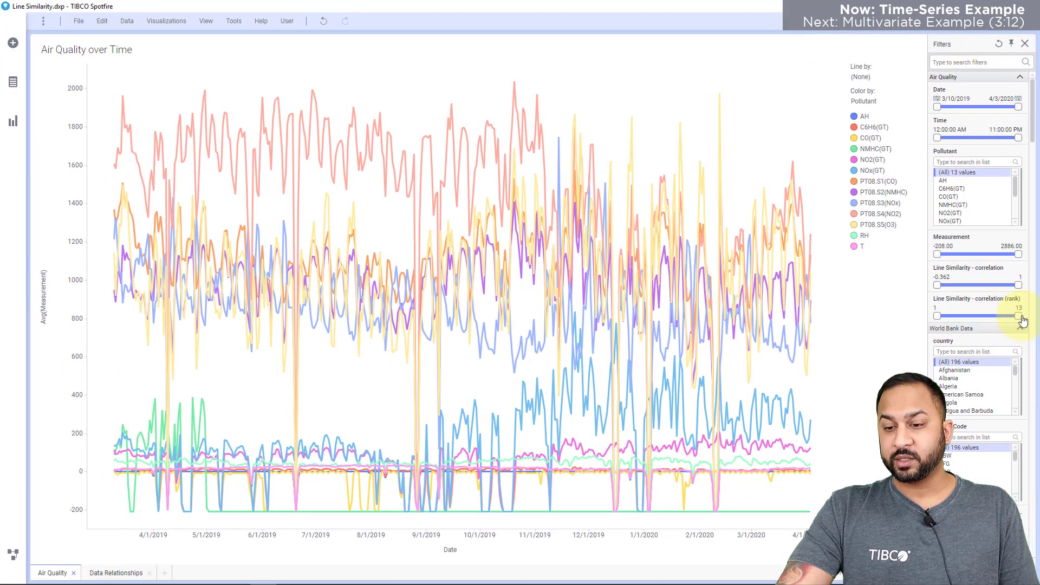
drag(1000, 314, 971, 316)
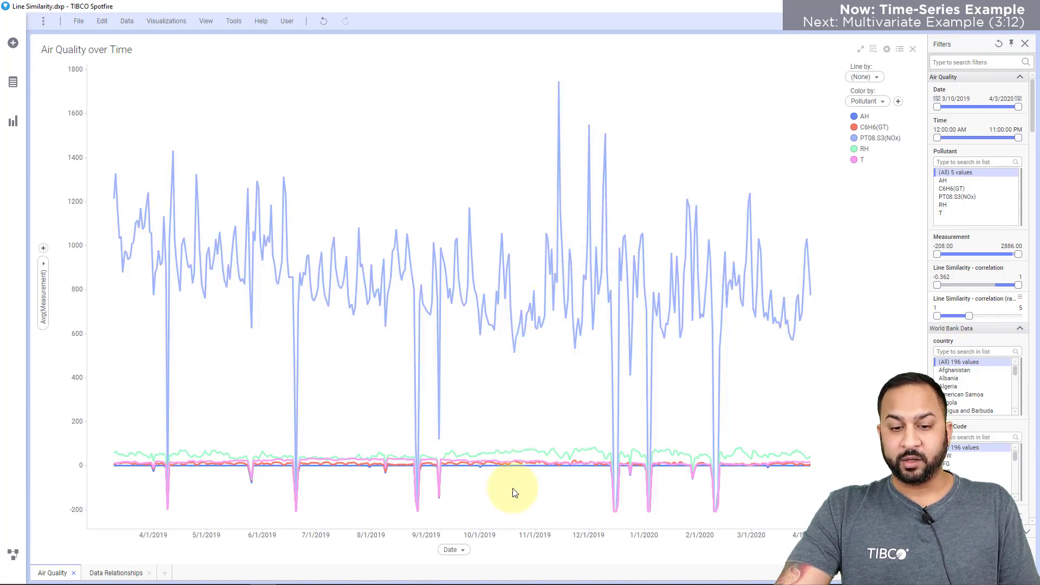
click(515, 468)
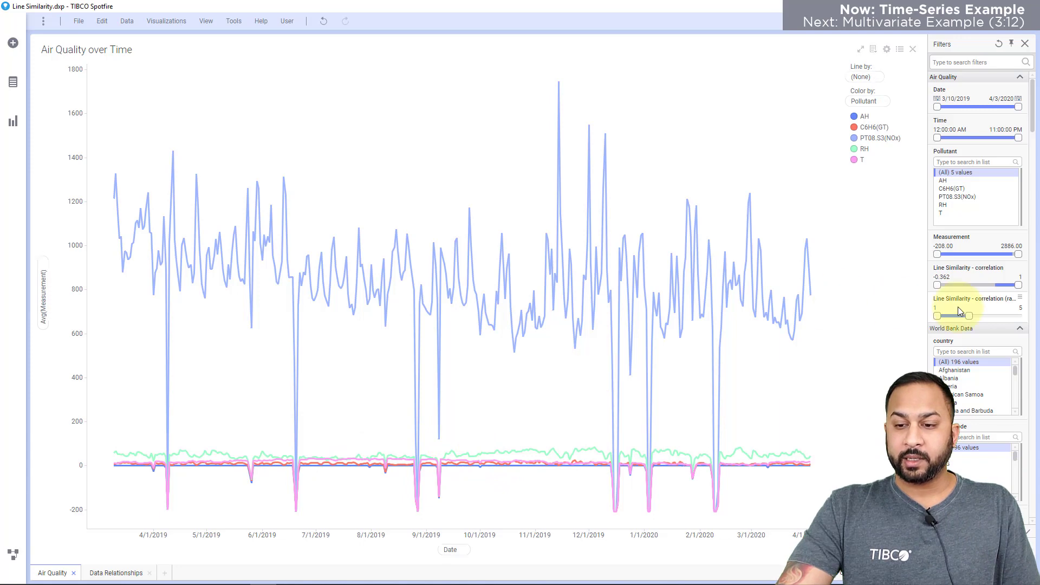
- Restore the rank filter to all 13 lines and set up a new 'Line Similarity - euclidean' column using Euclidean distance
drag(969, 316, 1021, 316)
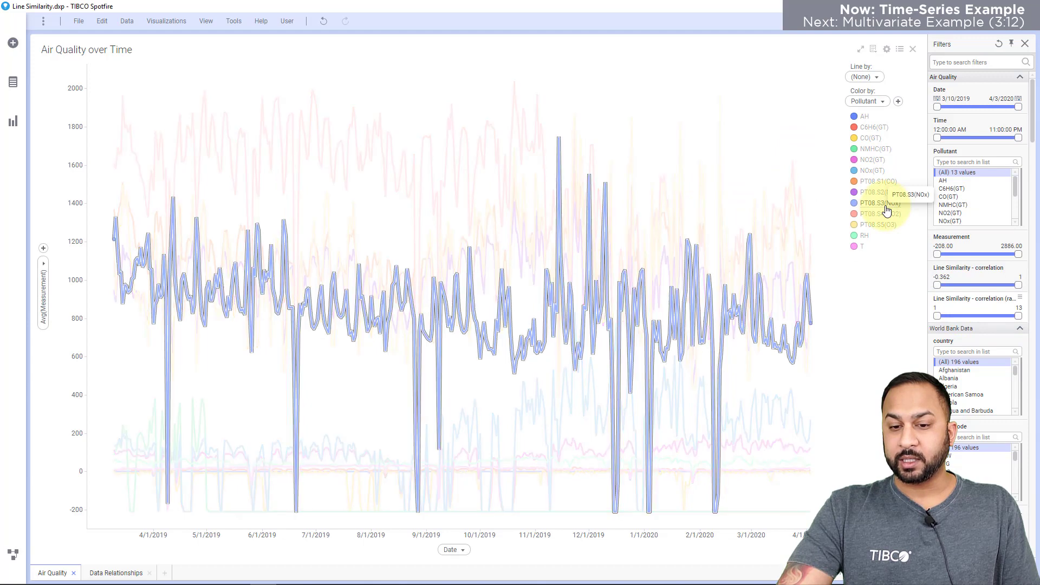
right_click(658, 107)
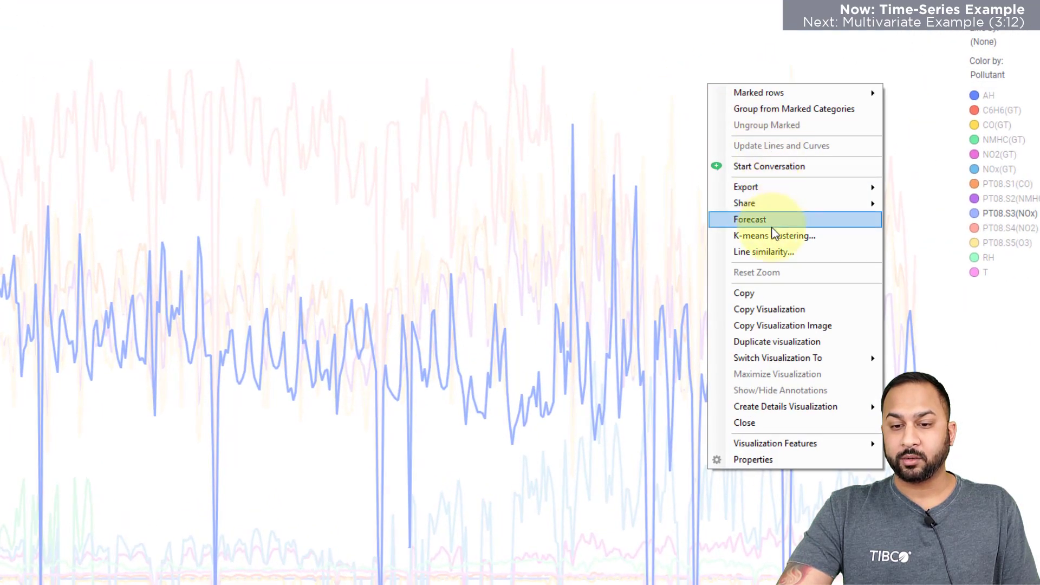
click(772, 251)
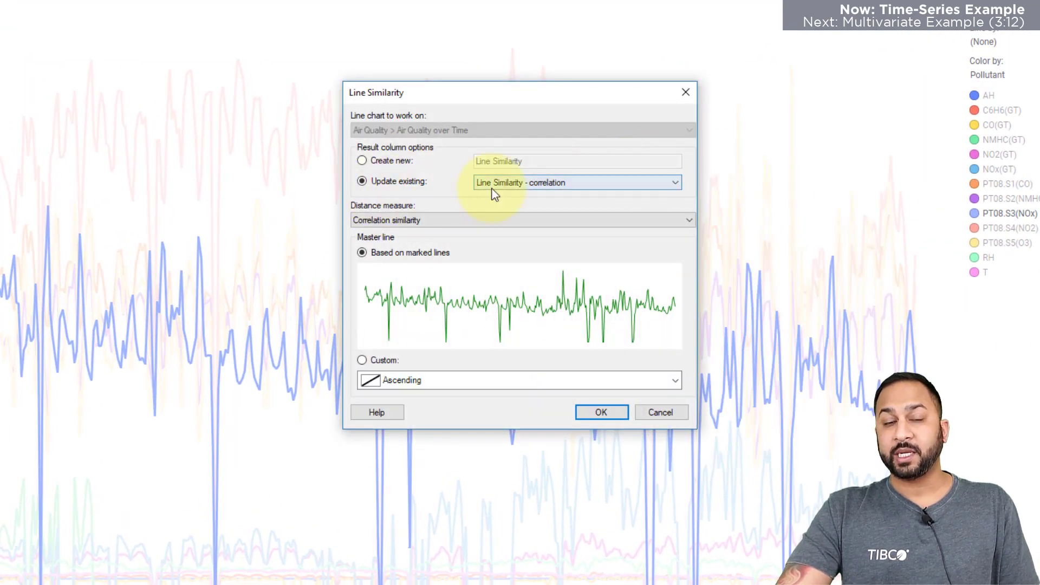
click(398, 163)
click(570, 163)
text(- euclidean)
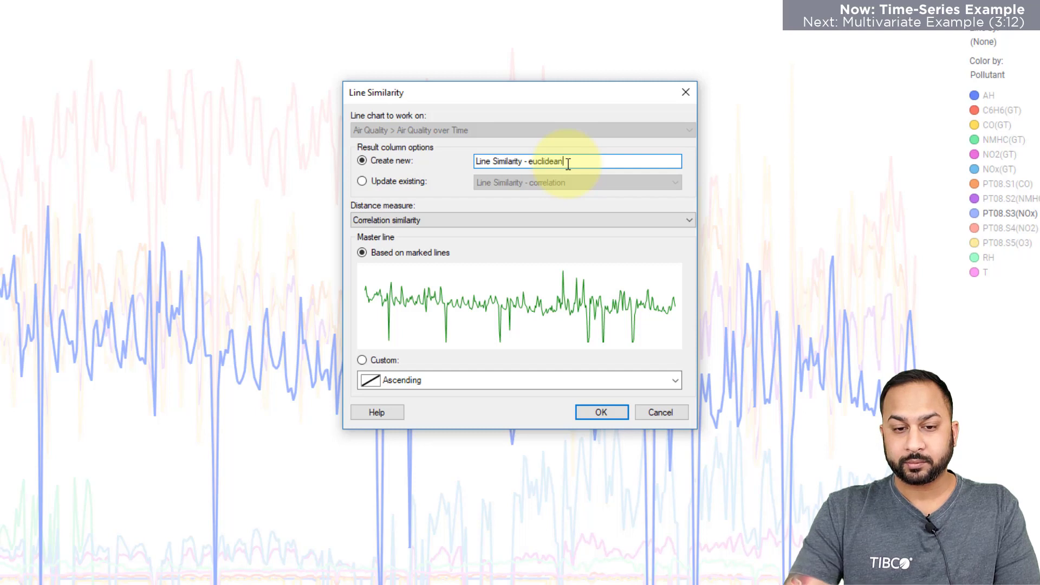
click(404, 219)
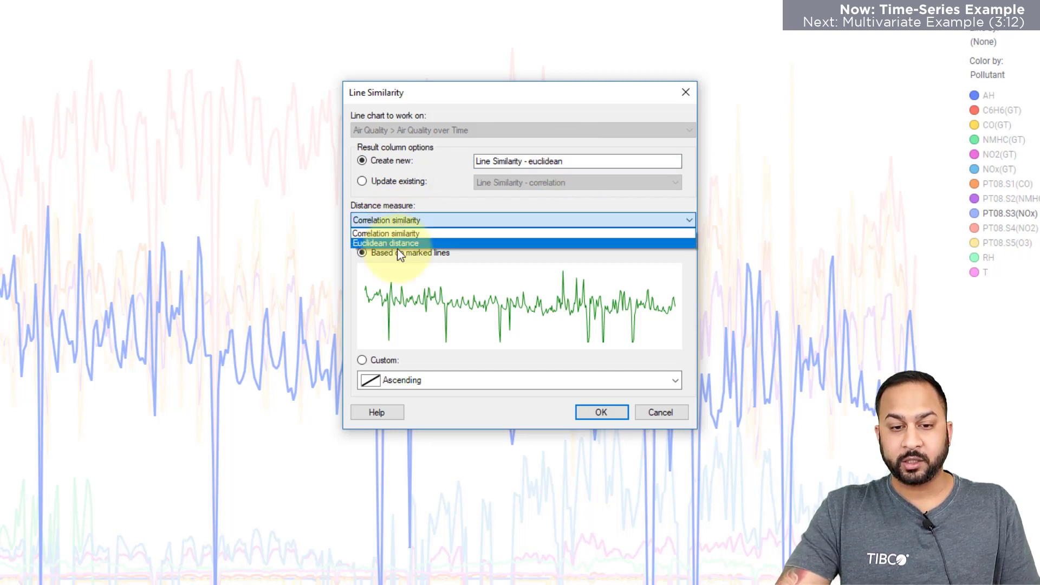
click(398, 233)
click(400, 221)
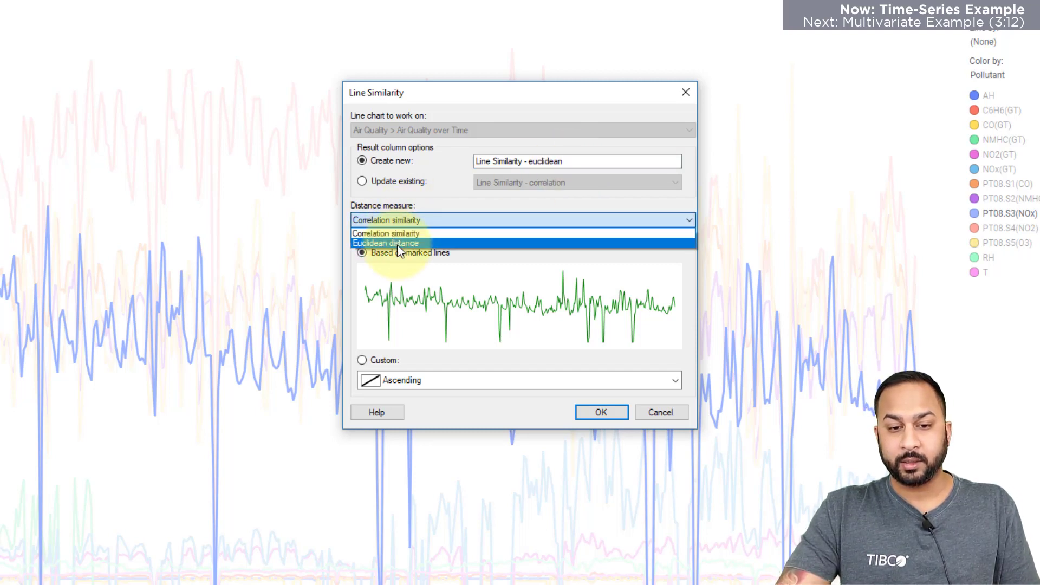
click(398, 243)
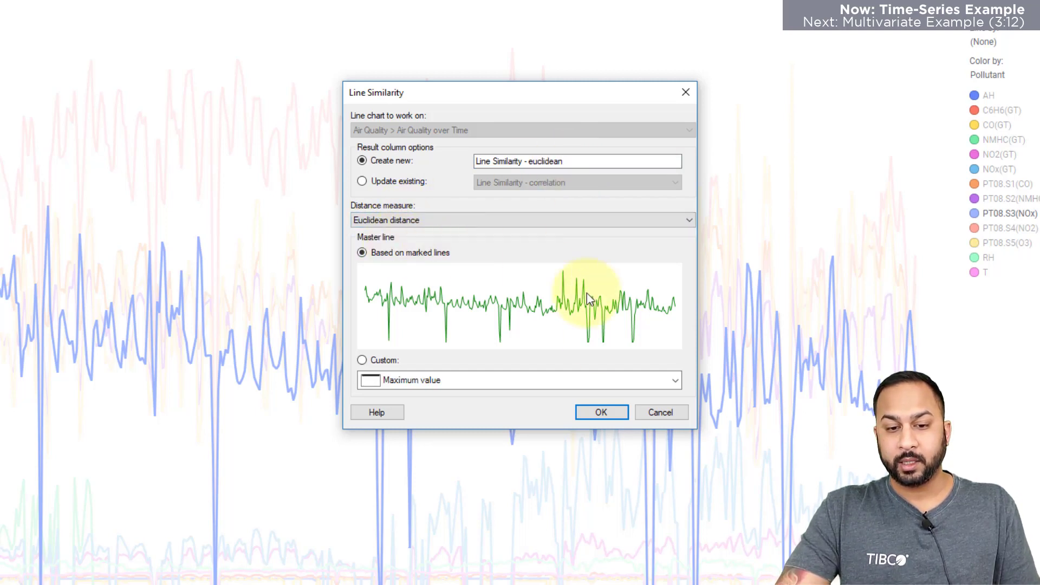
- Create the euclidean similarity column, clear the marking, and narrow the euclidean rank filter to the top lines
click(590, 412)
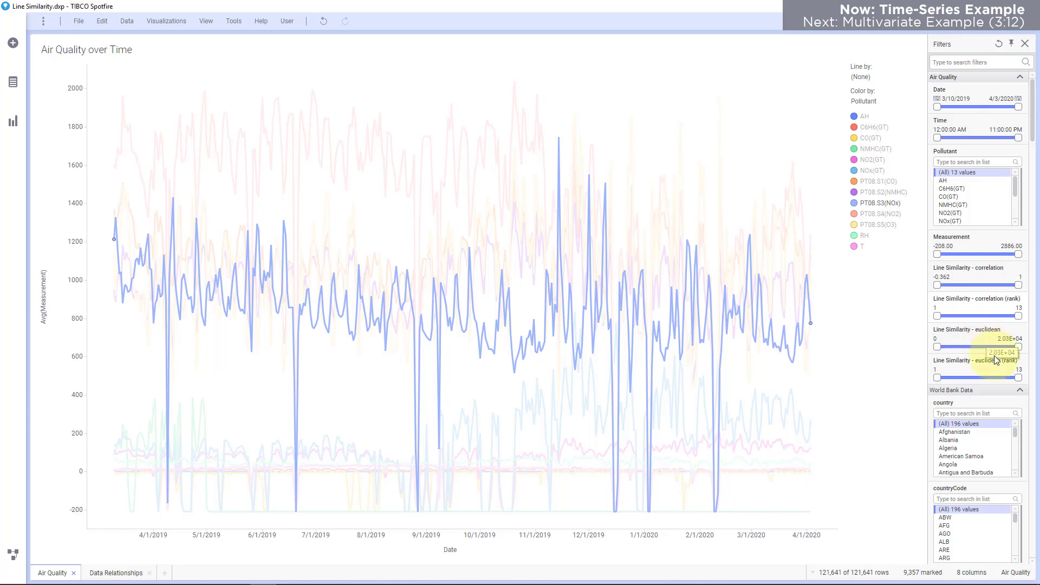
click(845, 383)
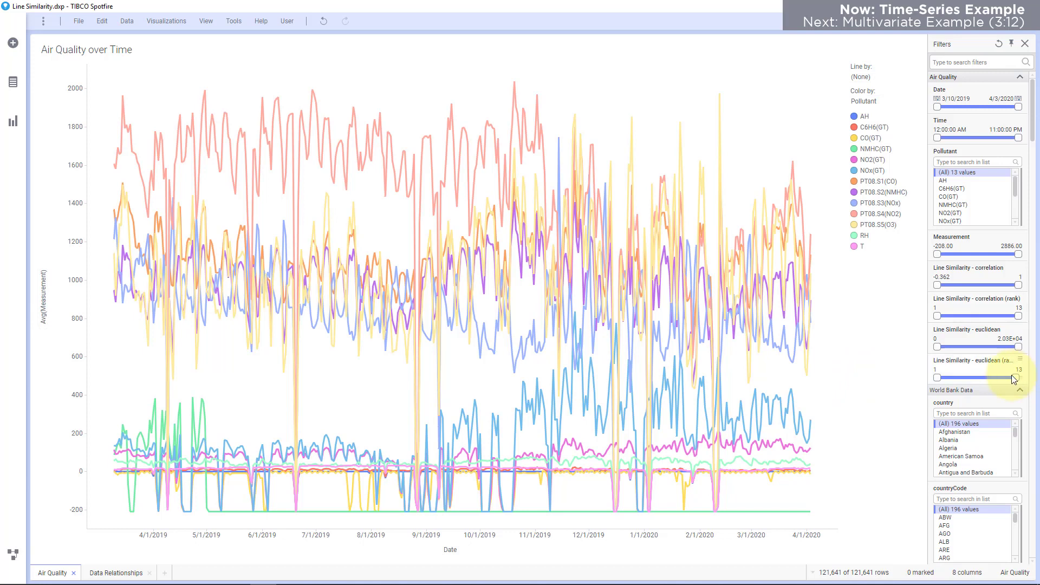
drag(1013, 379, 954, 381)
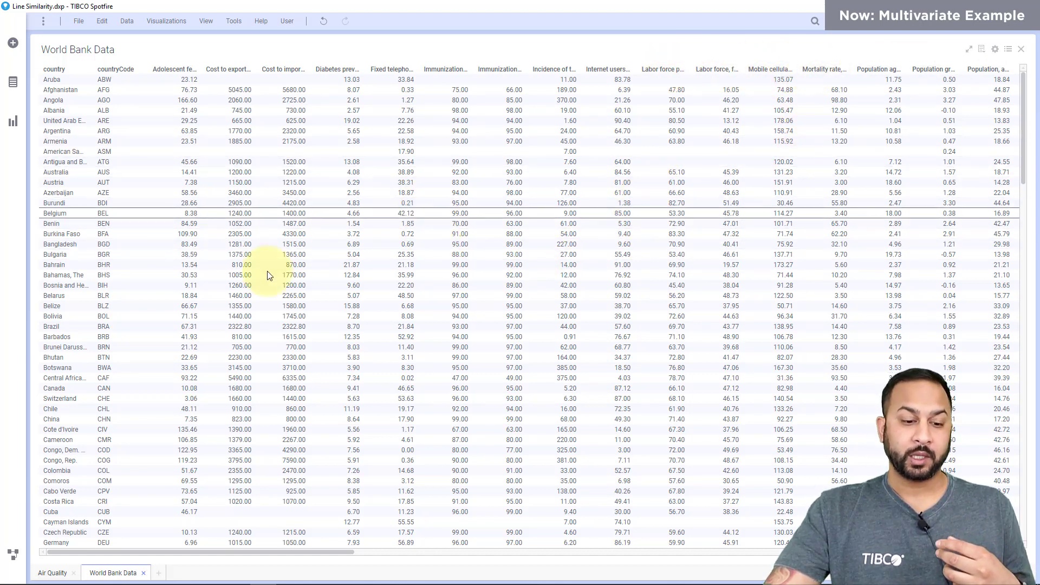
- Add a new page with an empty line chart
click(162, 573)
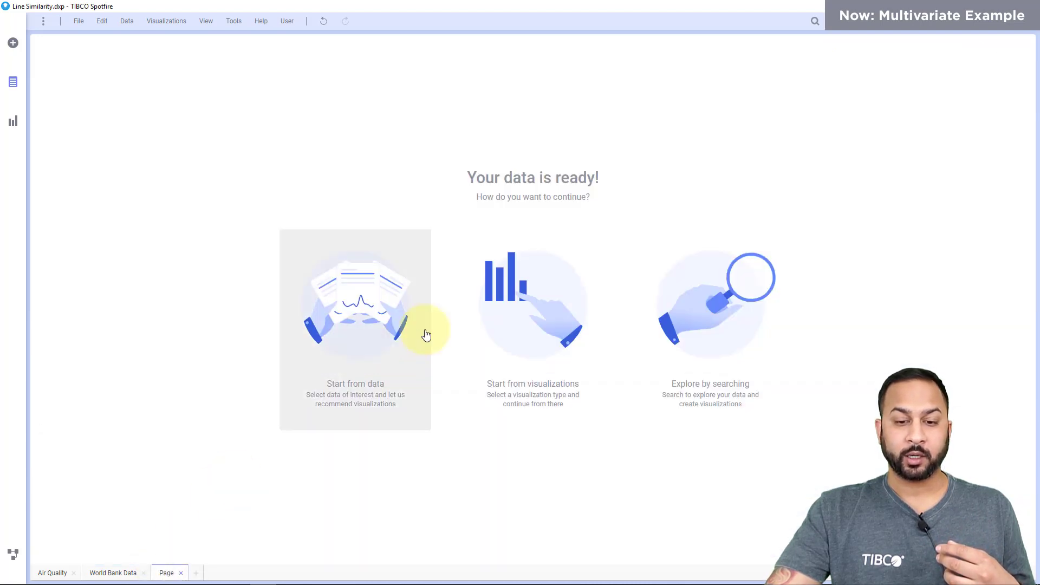
click(502, 274)
click(68, 224)
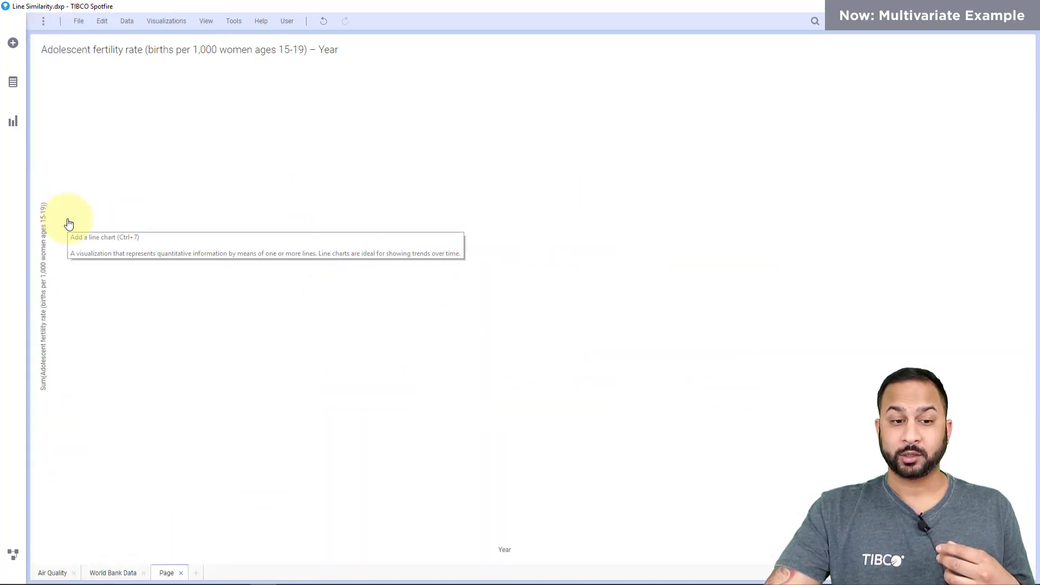
- Replace the Y-axis columns with the five World Bank indicators, with aggregation set to (None)
right_click(45, 210)
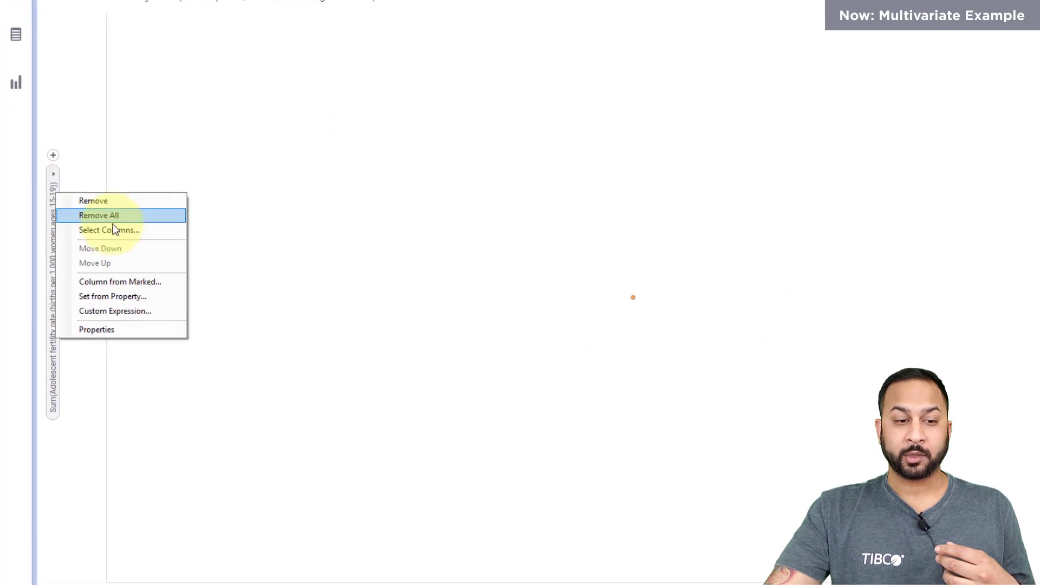
click(99, 236)
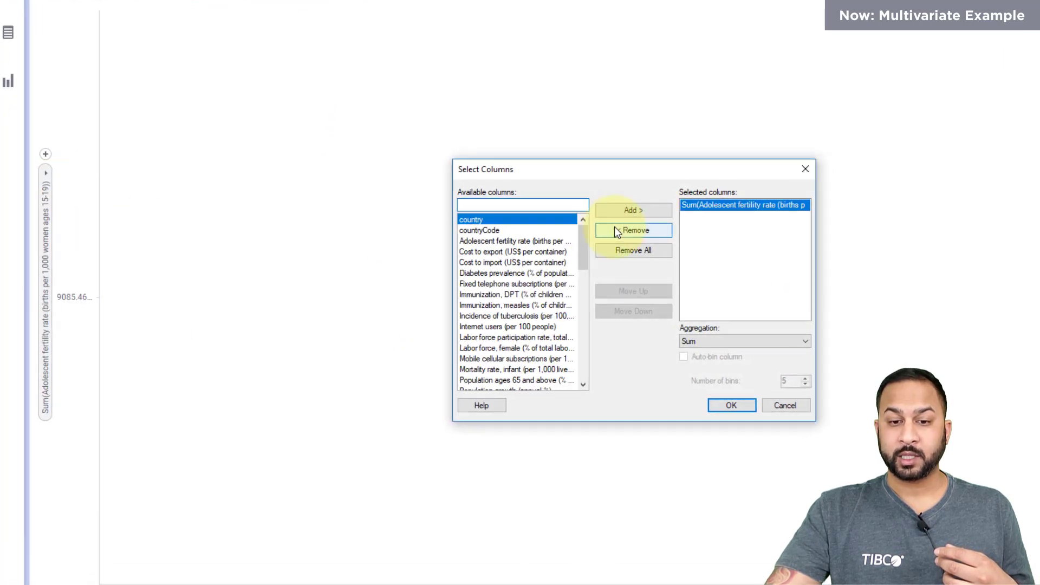
click(637, 250)
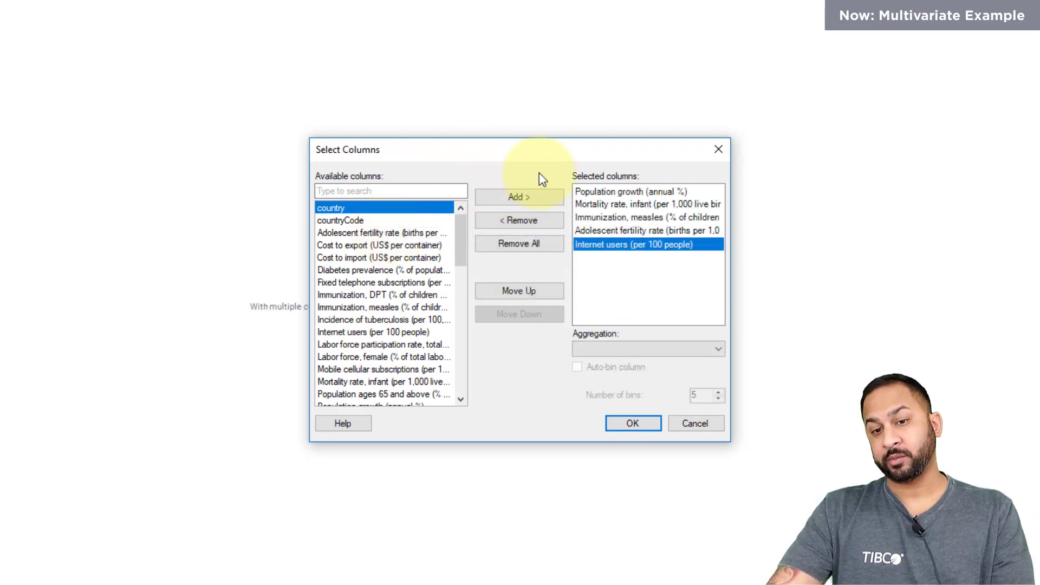
click(609, 191)
shift+click(607, 259)
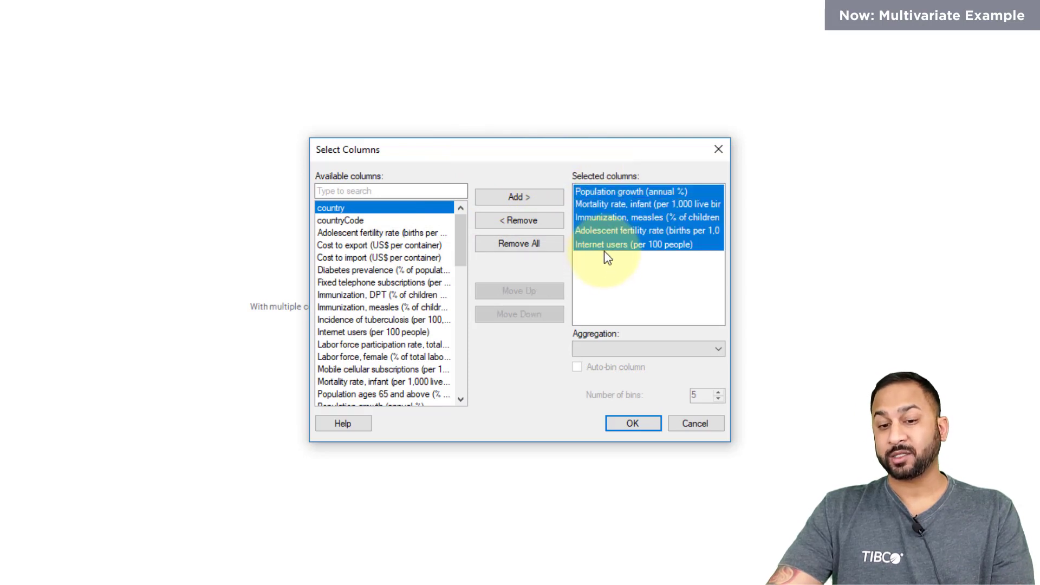
click(614, 352)
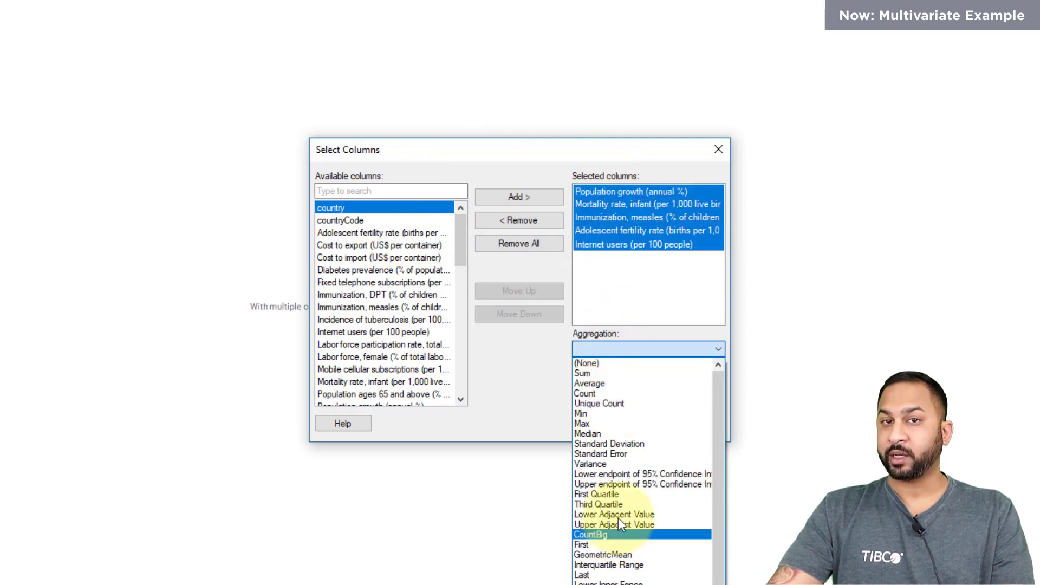
click(614, 362)
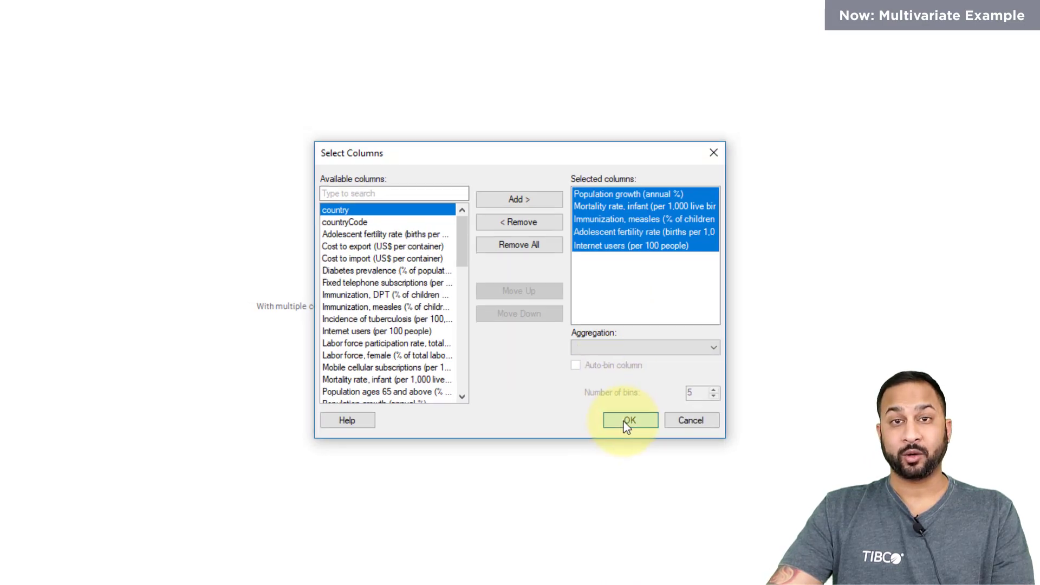
click(629, 422)
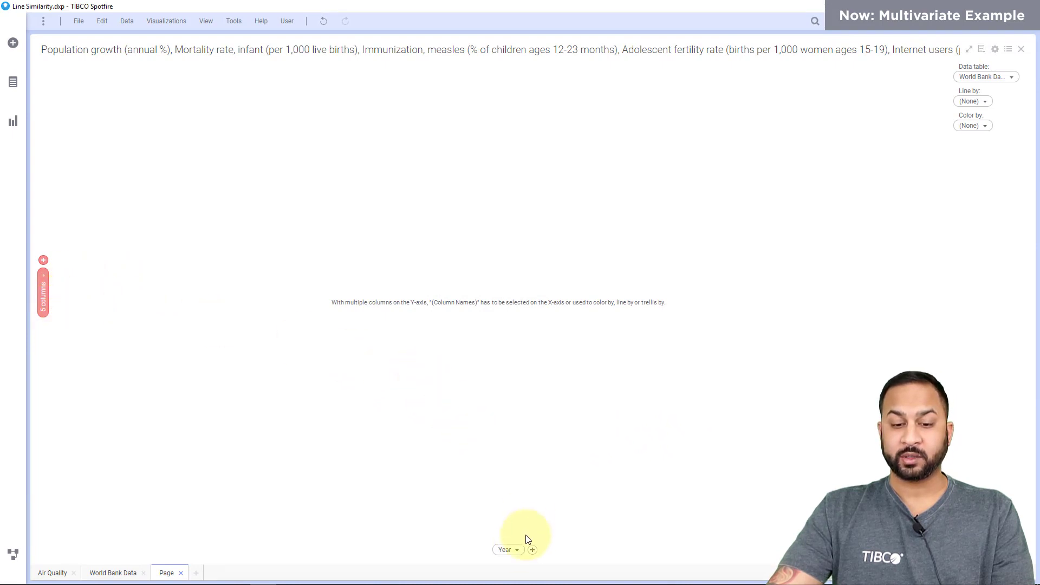
- Set the X-axis to (Column Names) and Line by to country
click(514, 549)
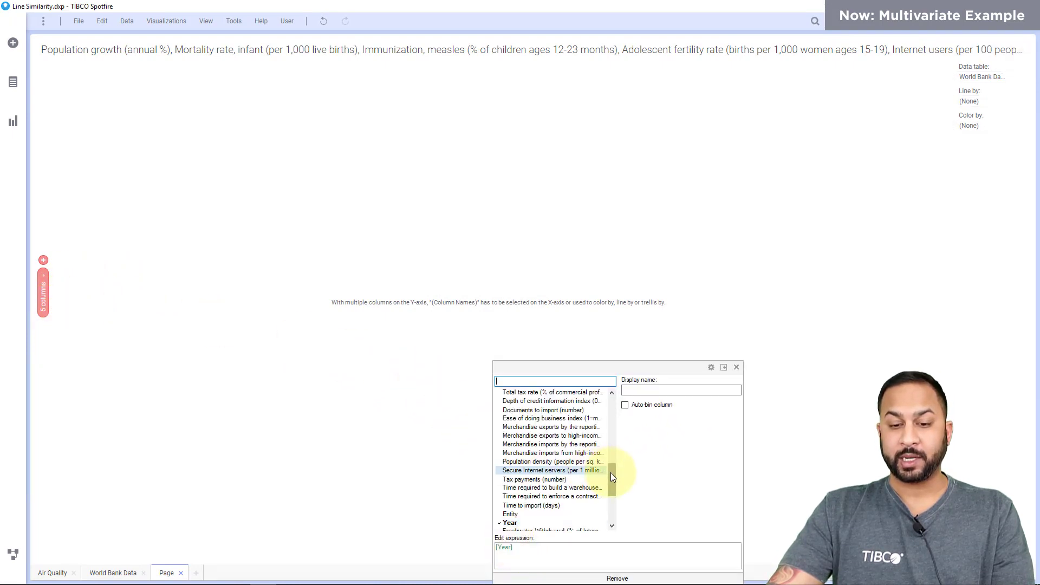
drag(610, 472, 609, 398)
click(576, 394)
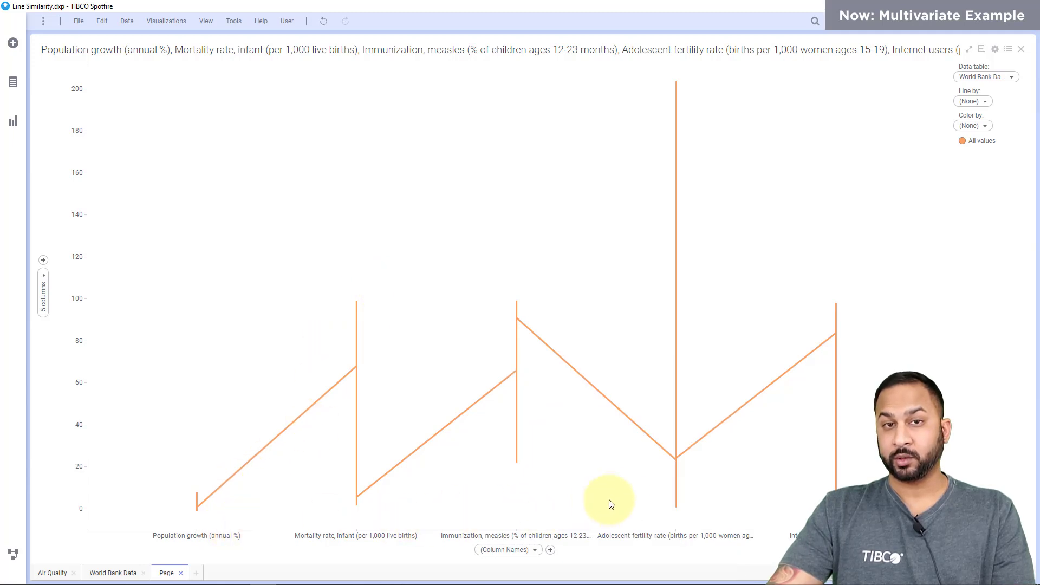
click(965, 102)
click(872, 165)
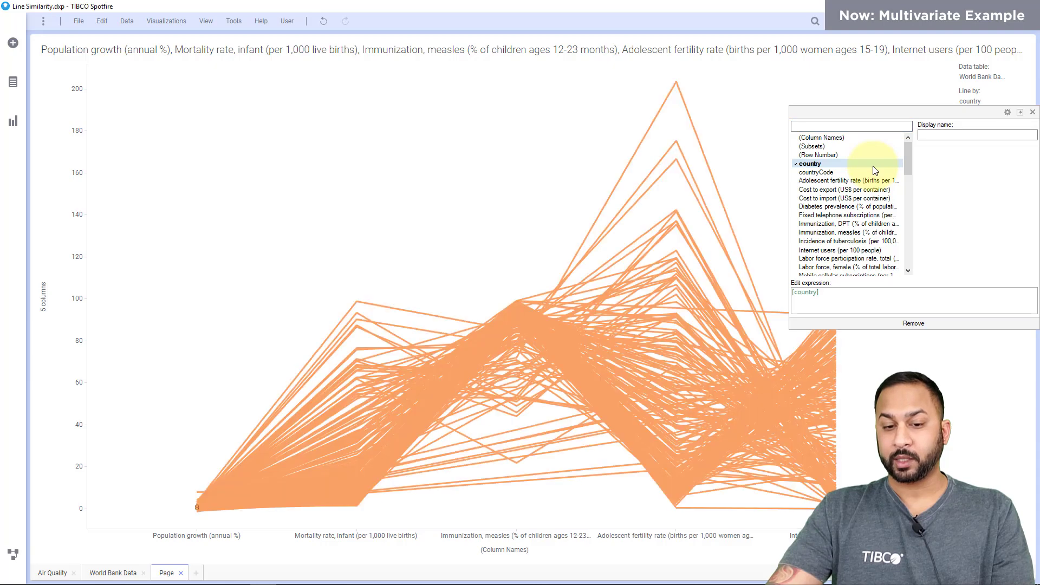
click(479, 260)
- Search for 'united stat' and mark the United States line
key(ctrl+f)
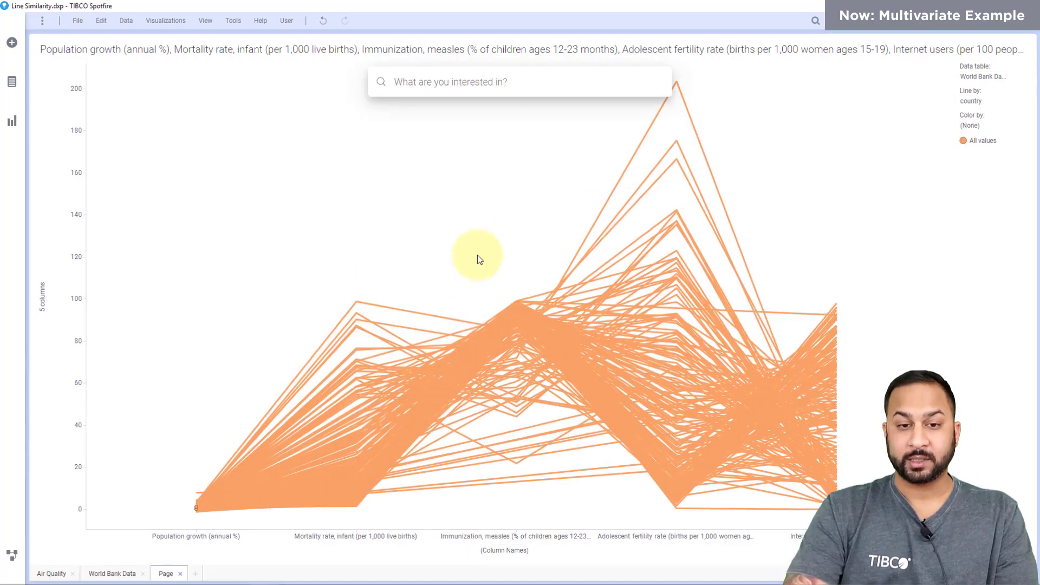
text(united sp)
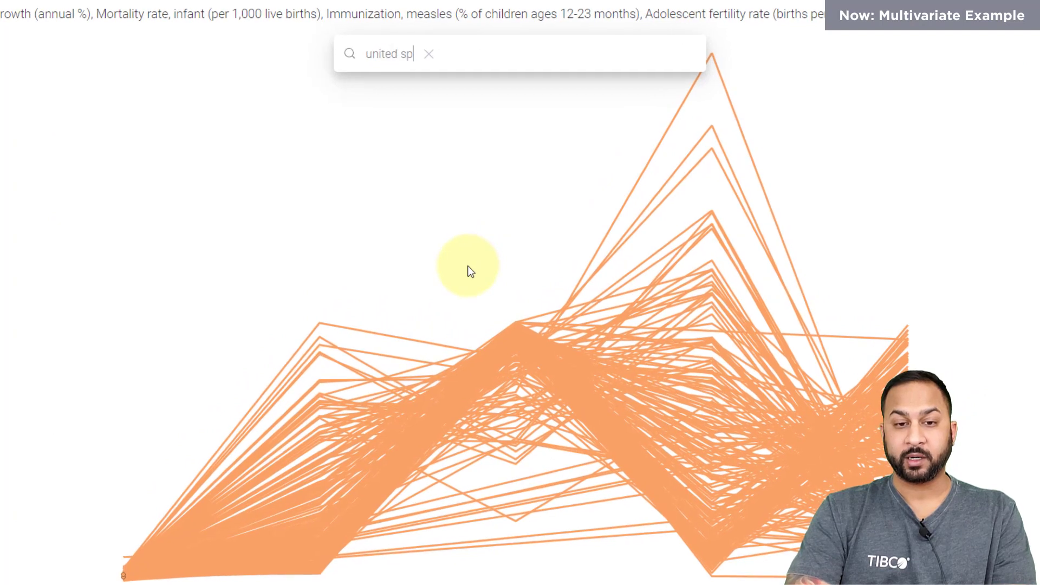
key(BackSpace)
text(tates)
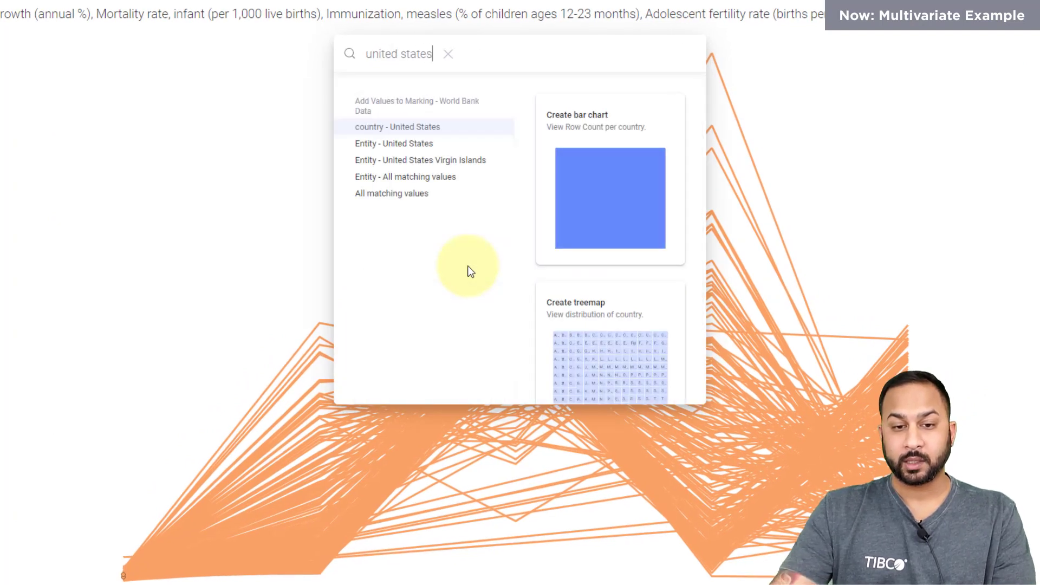
click(445, 129)
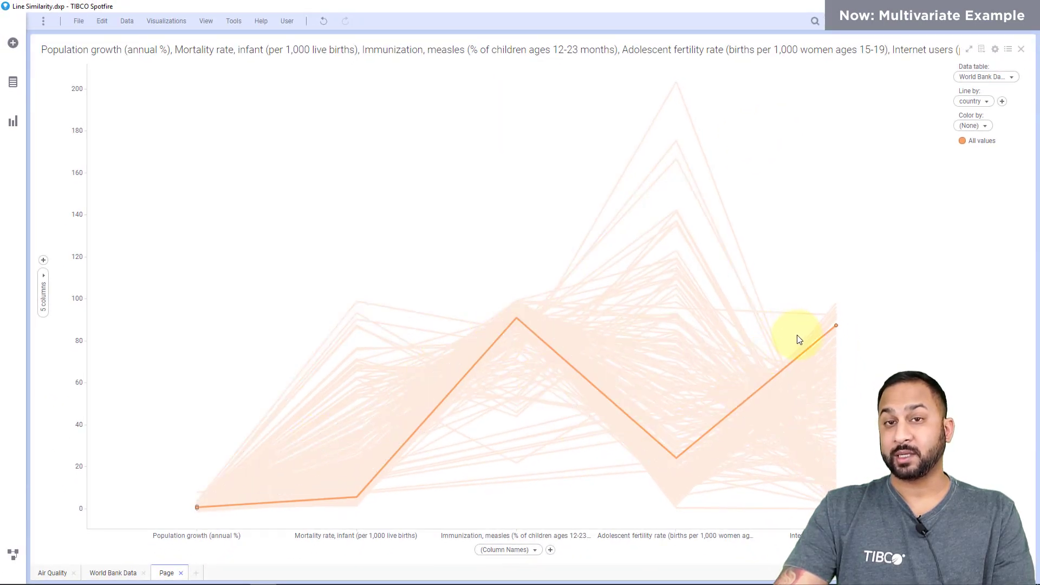
- Compute correlation line similarity against the marked United States line
right_click(410, 129)
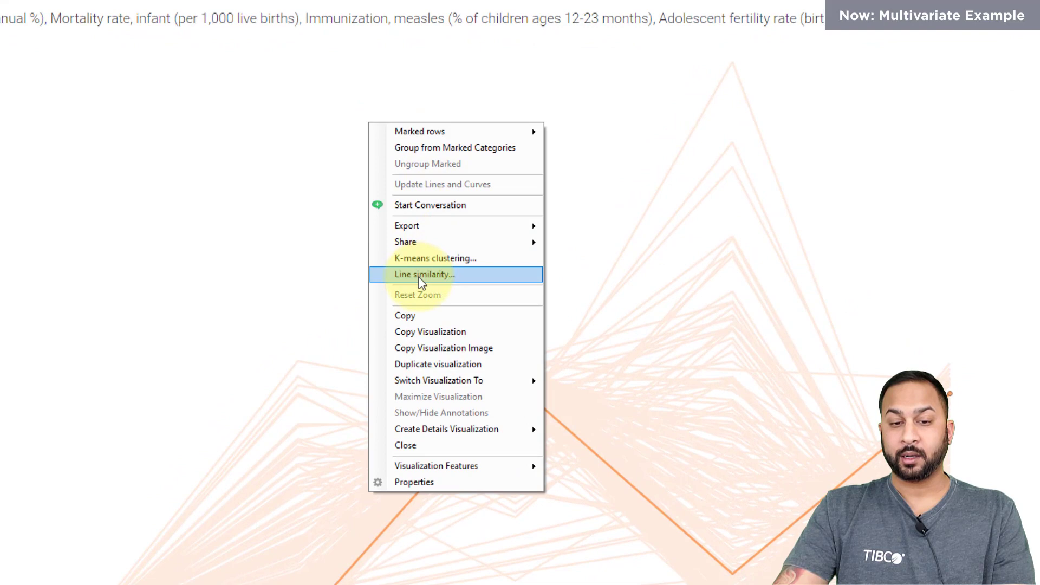
click(418, 277)
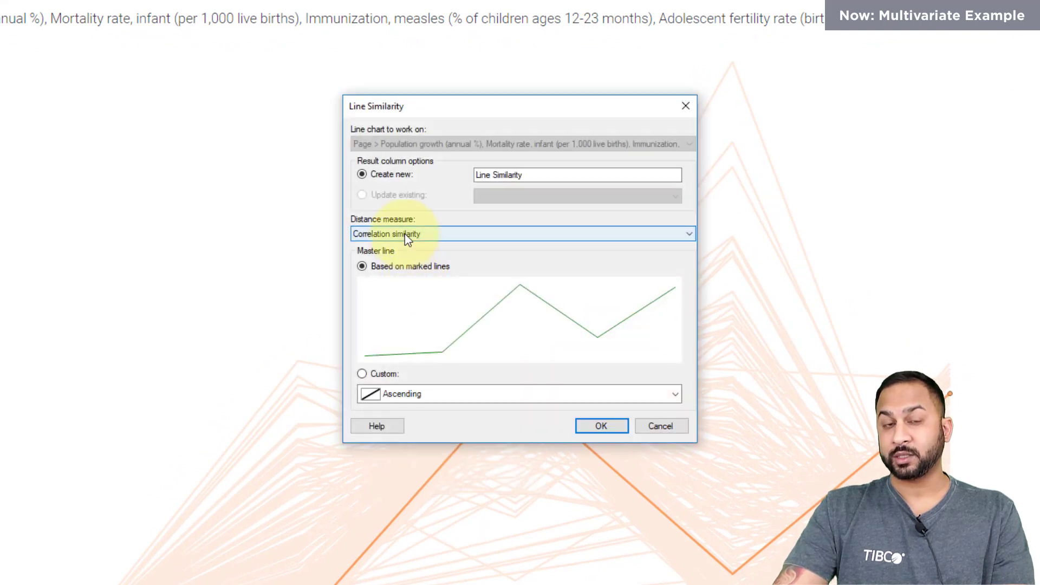
click(597, 425)
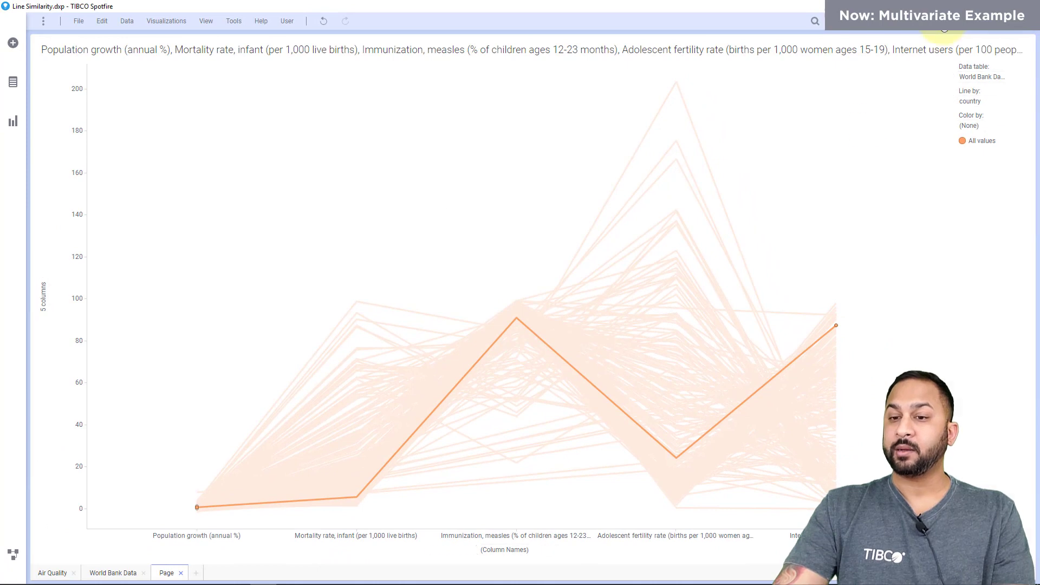
- Search the filters for 'line', clear the marking, and set the Line Similarity rank filter to 1–15
click(944, 27)
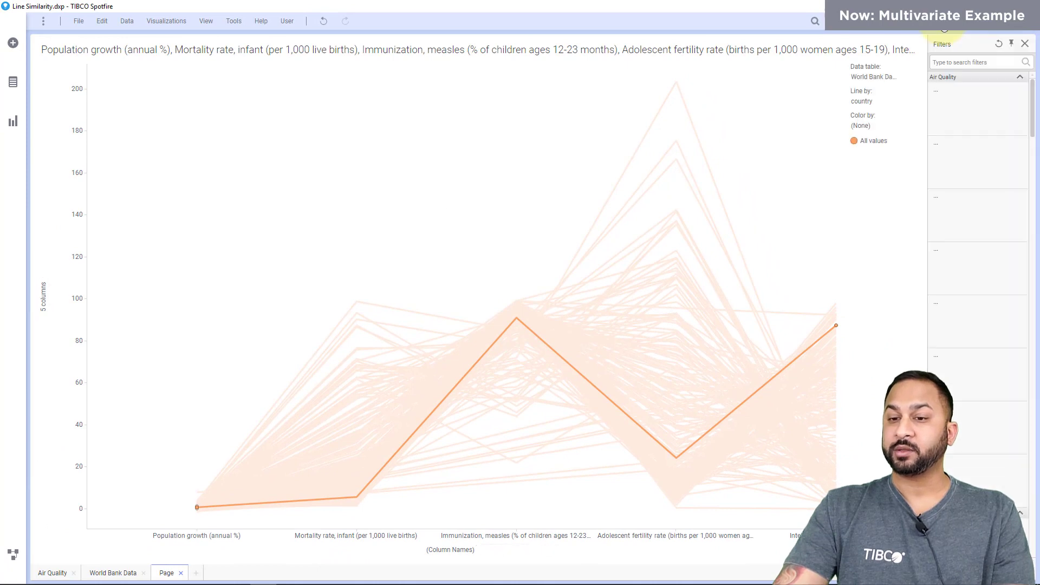
click(957, 61)
text(line)
click(1027, 79)
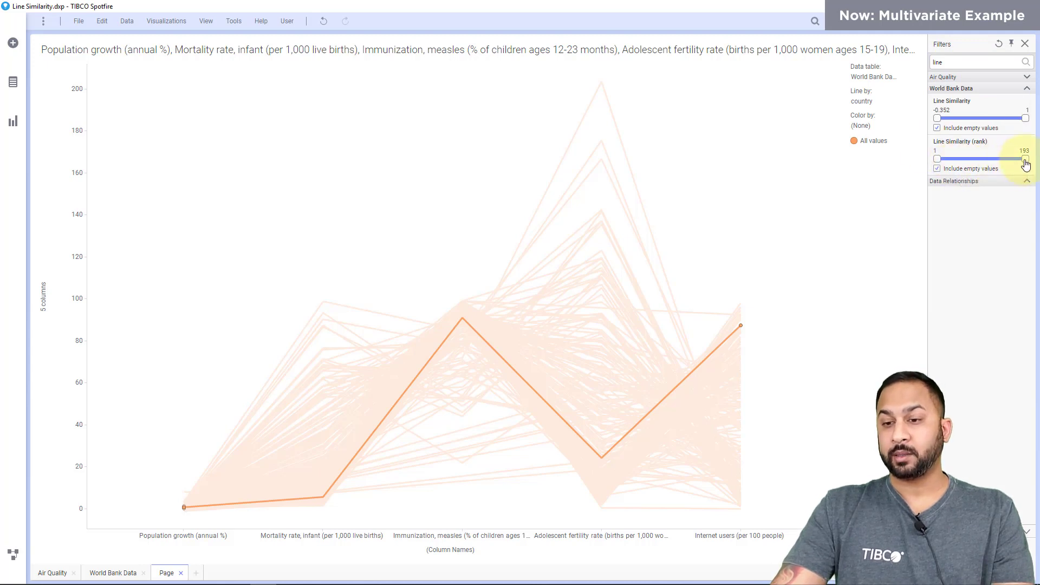
click(913, 168)
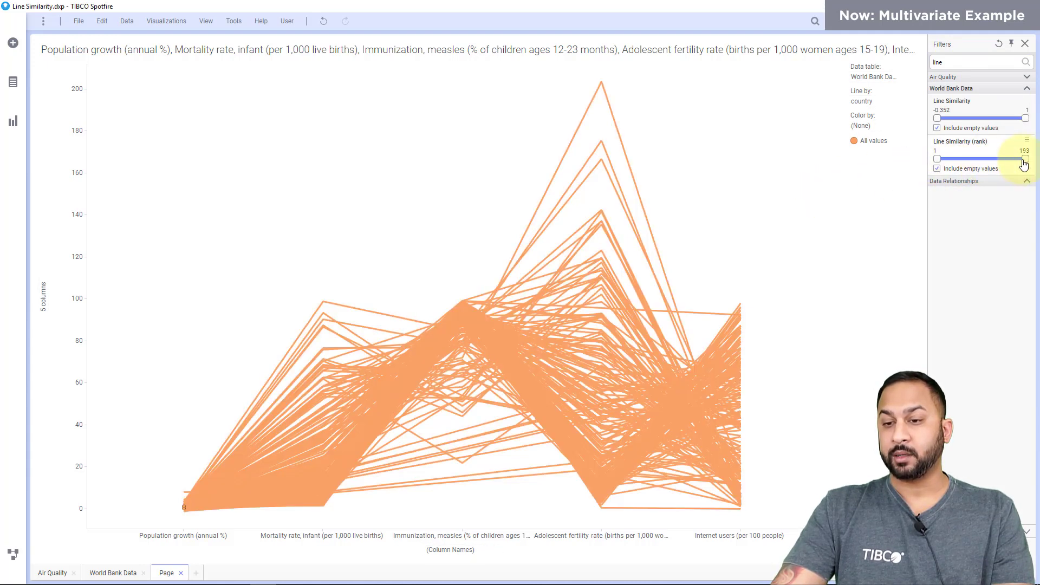
drag(991, 161, 953, 162)
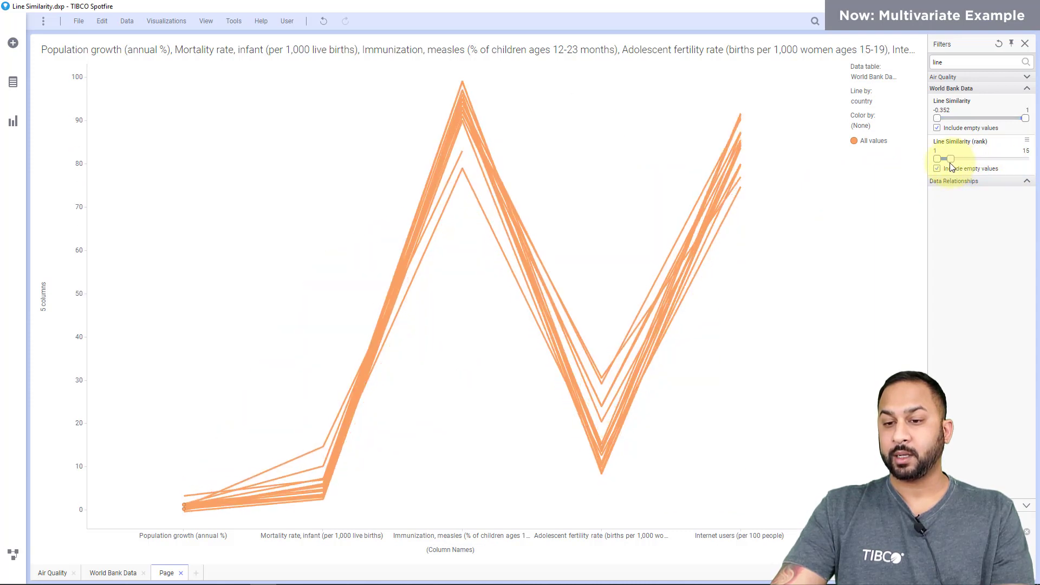
- Add a World Bank Data details table, mark the remaining lines, then mark only the Palau line
right_click(577, 128)
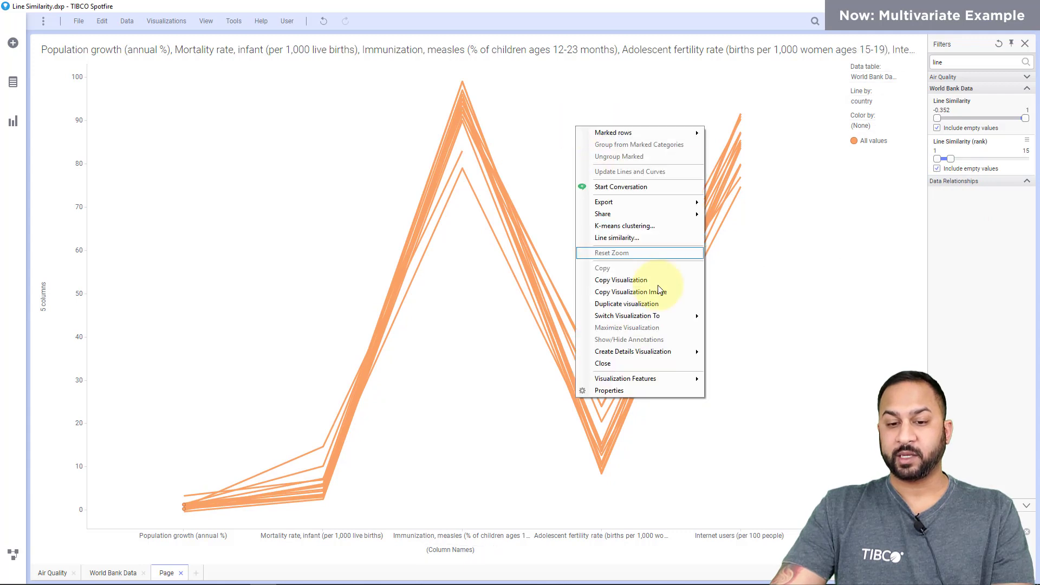
mouse_move(645, 356)
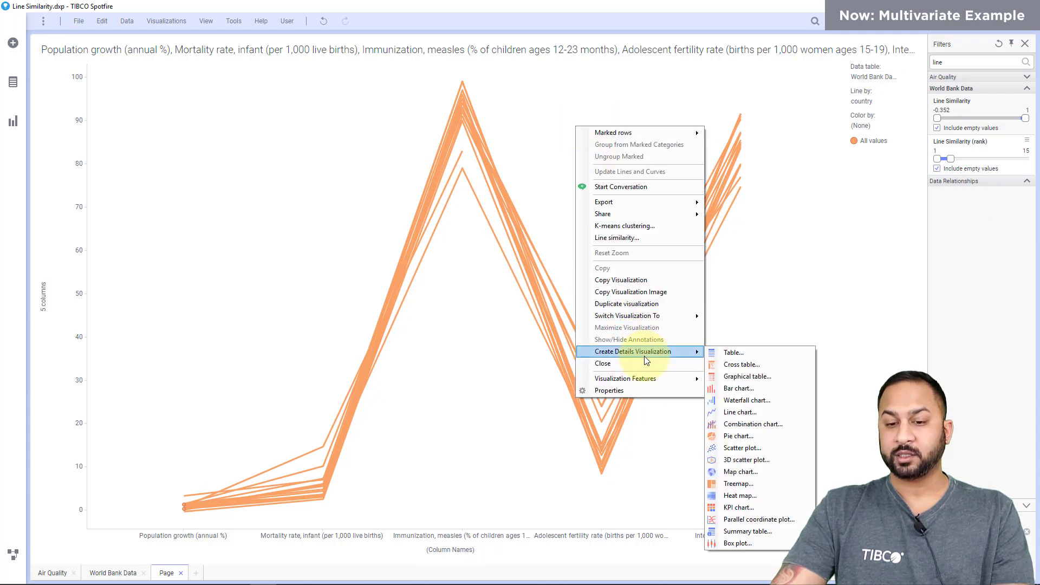
click(721, 354)
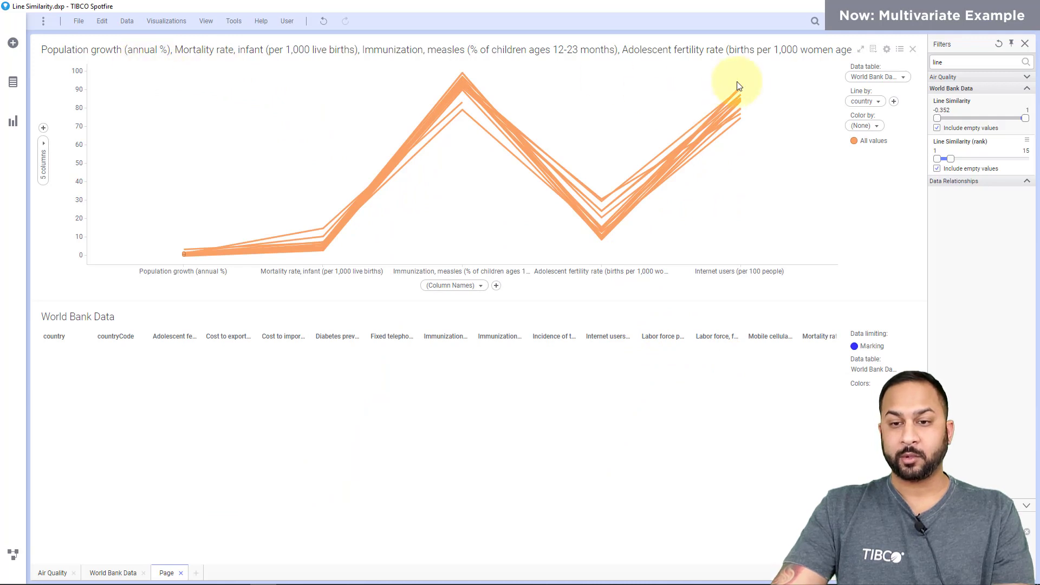
drag(774, 63, 158, 283)
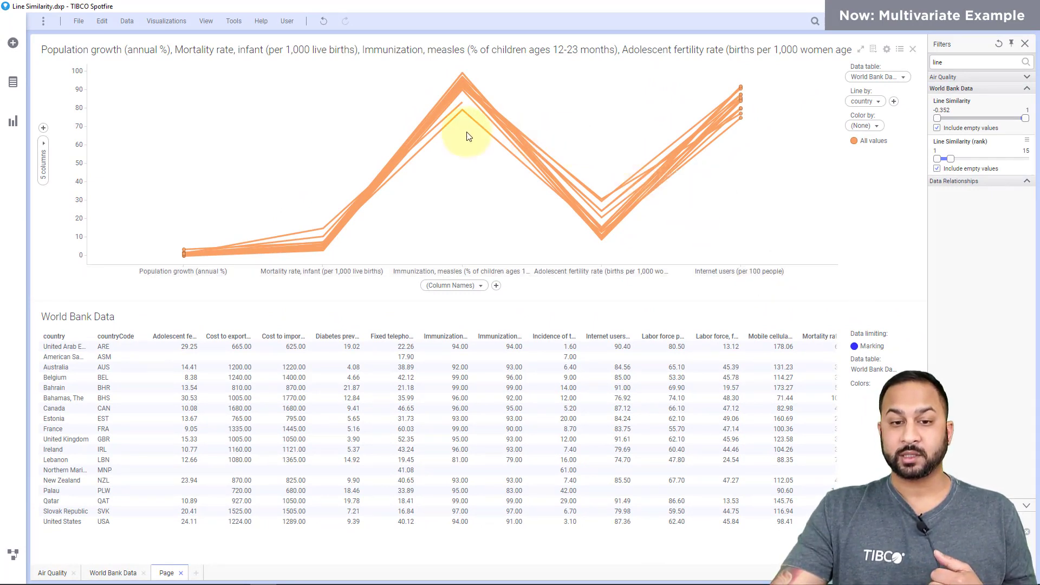
click(458, 107)
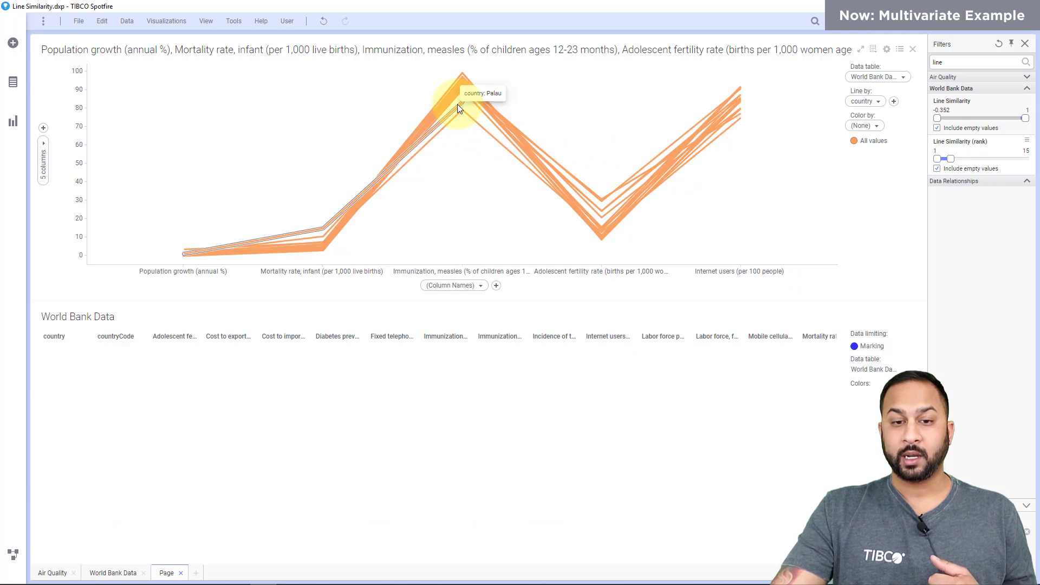